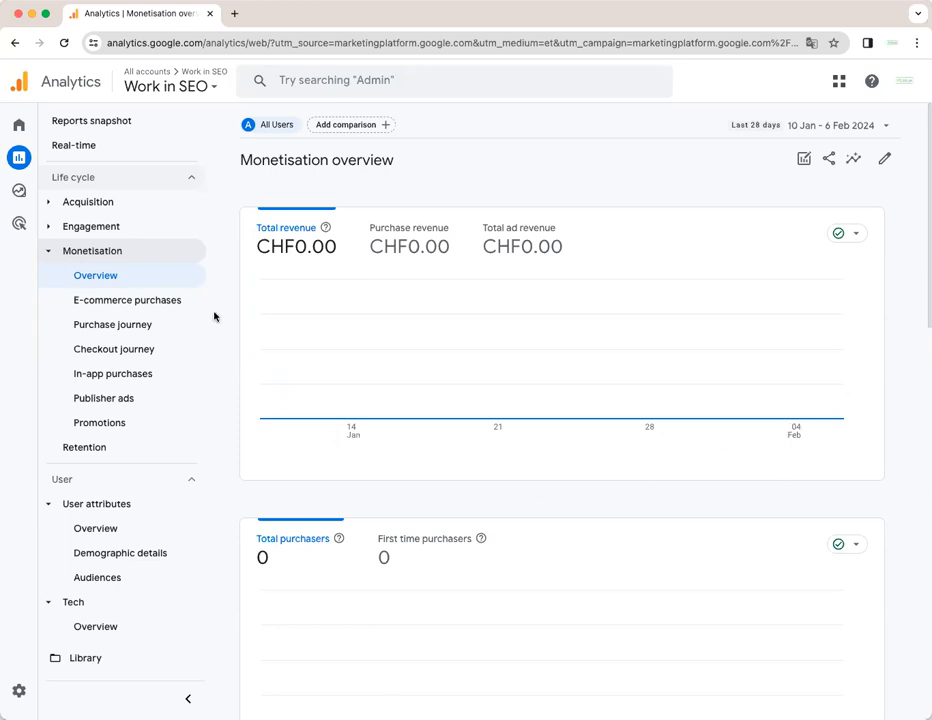
Collapse the Monetisation, User attributes and Tech groups in the report navigation.
mouse_move(60, 297)
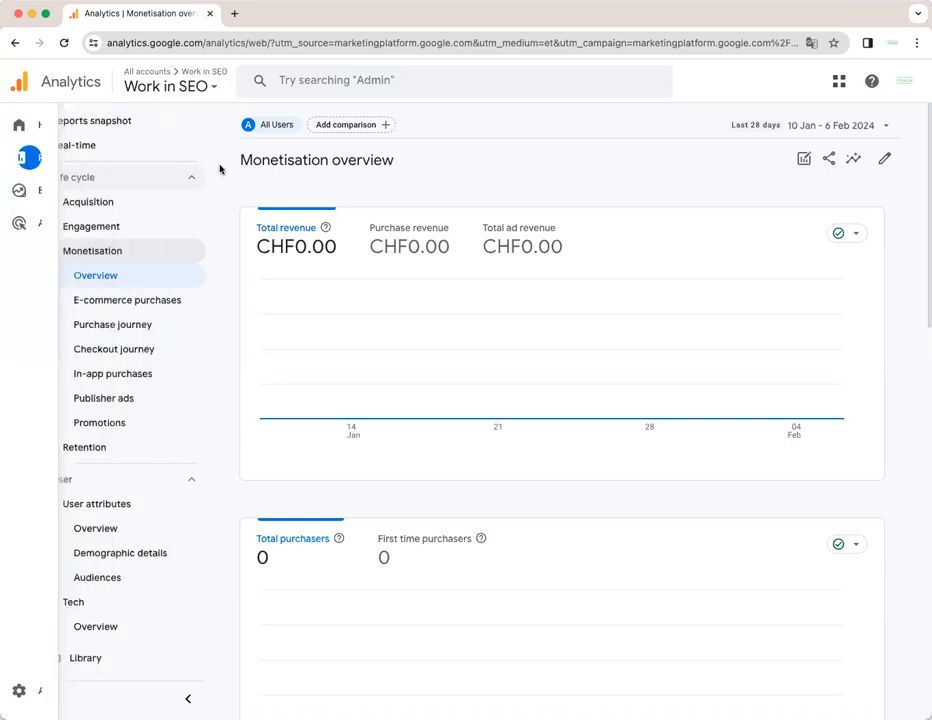
left_click(49, 255)
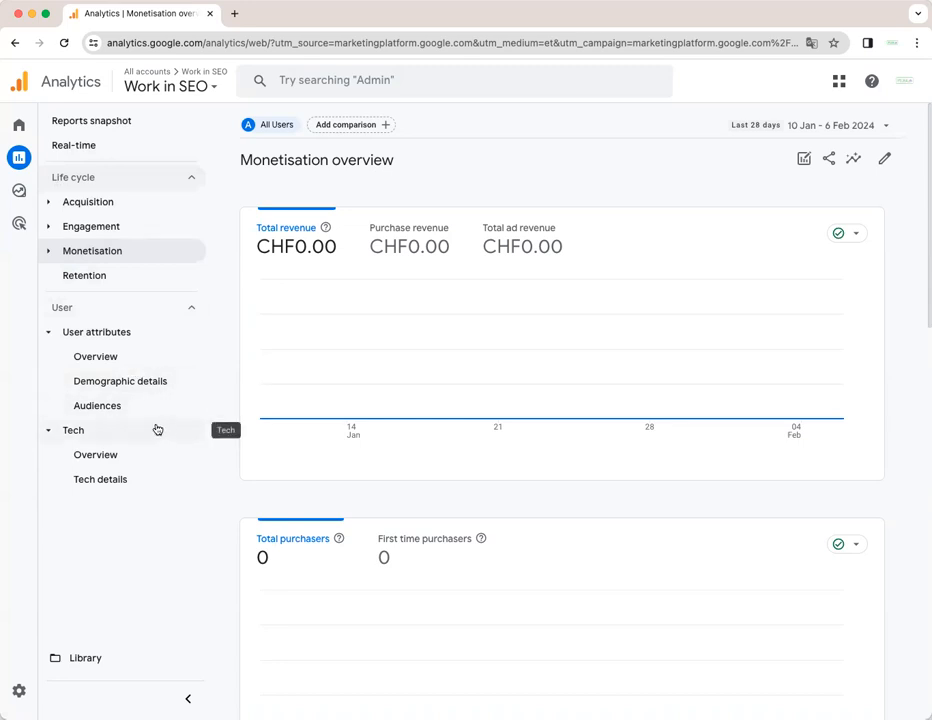
left_click(48, 334)
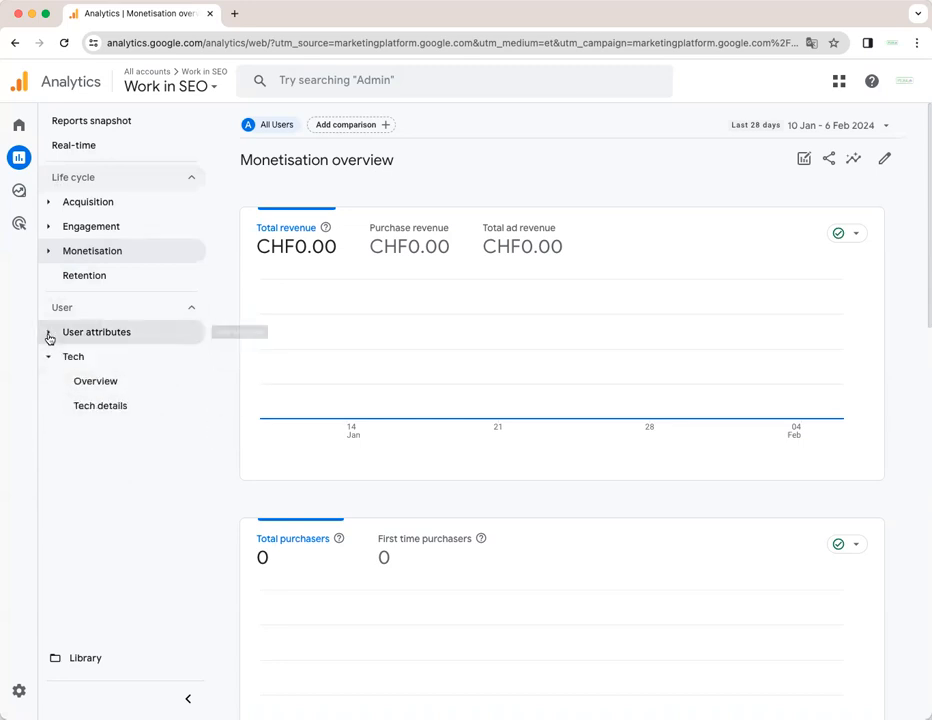
left_click(48, 358)
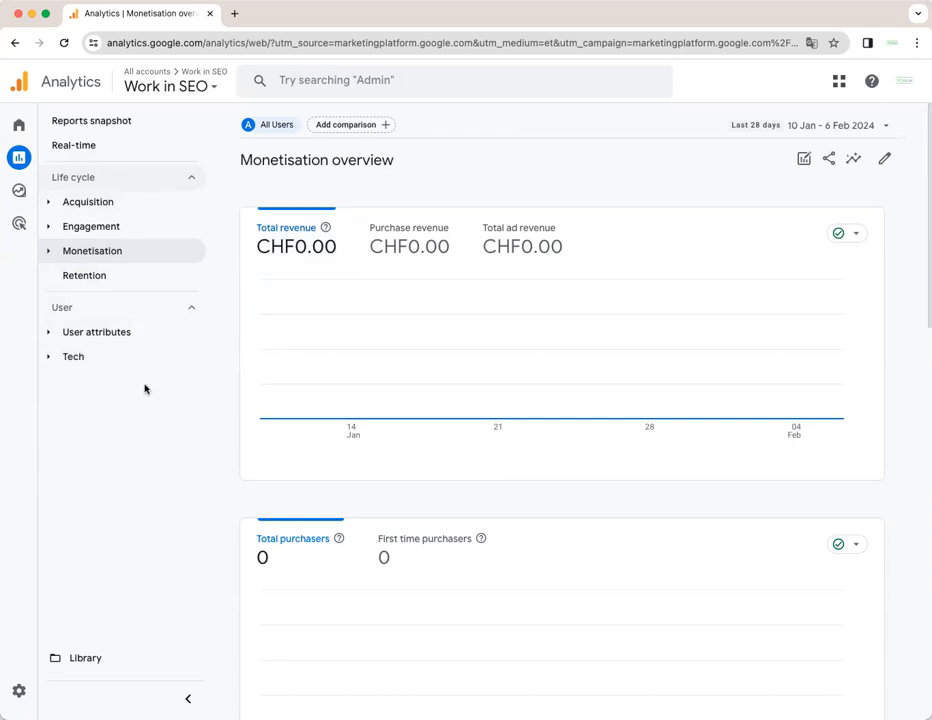
Expand the Monetisation group, view its E-commerce purchases report, and return to the Monetisation overview.
left_click(48, 253)
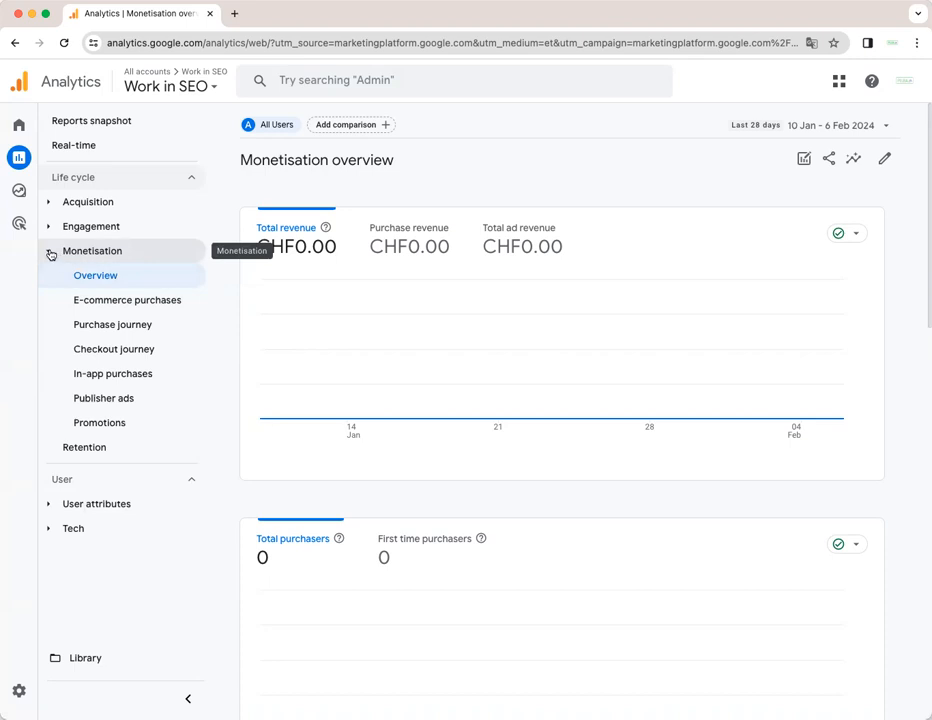
left_click(99, 301)
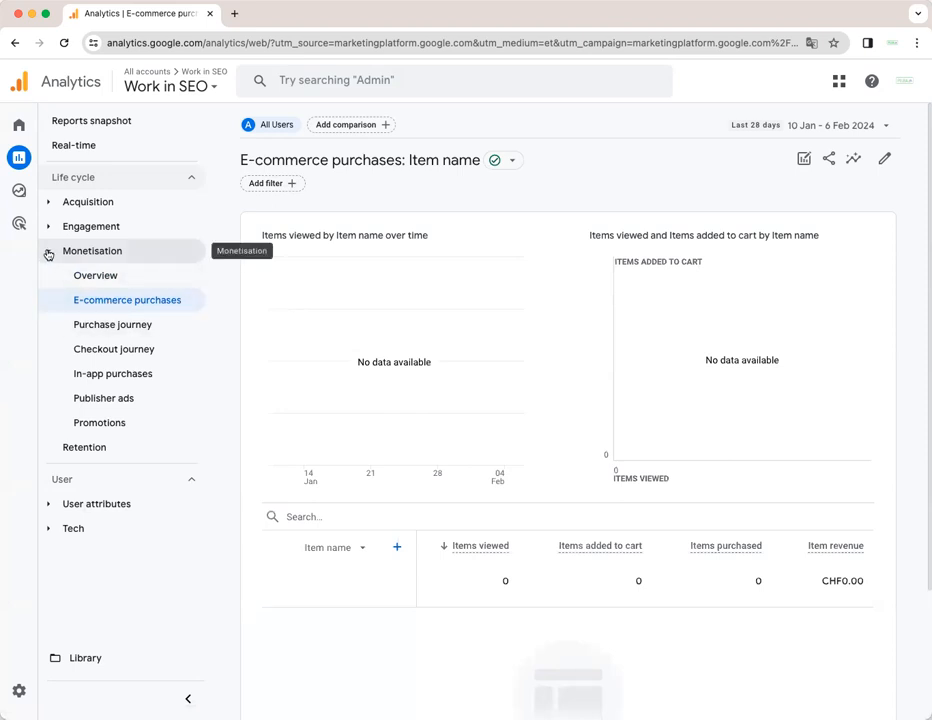
left_click(112, 275)
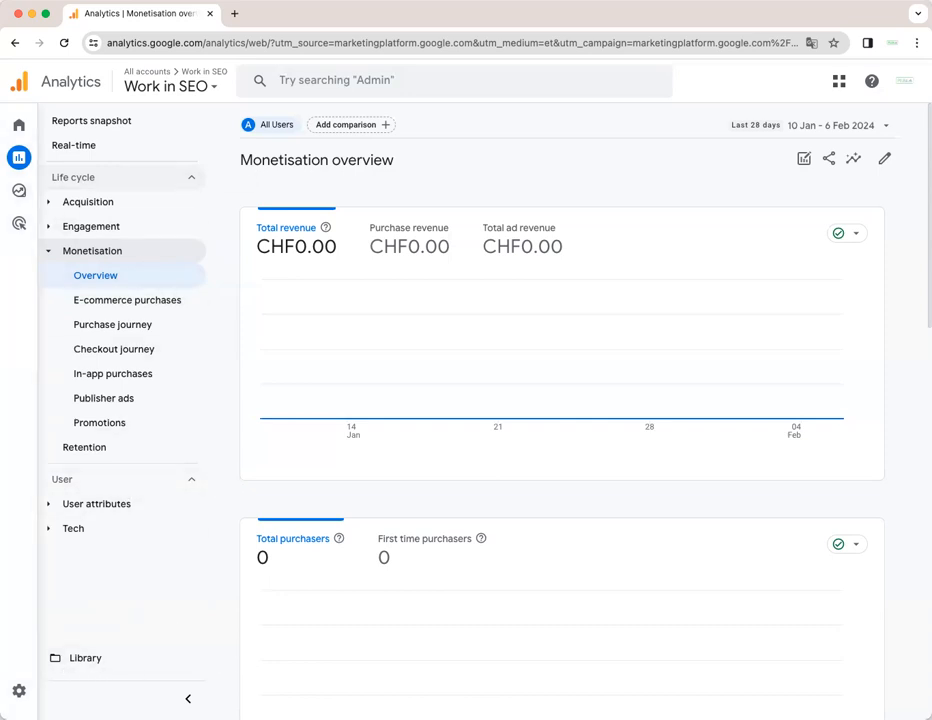
Open the report Library and look through its collections and the full list of reports.
mouse_move(28, 170)
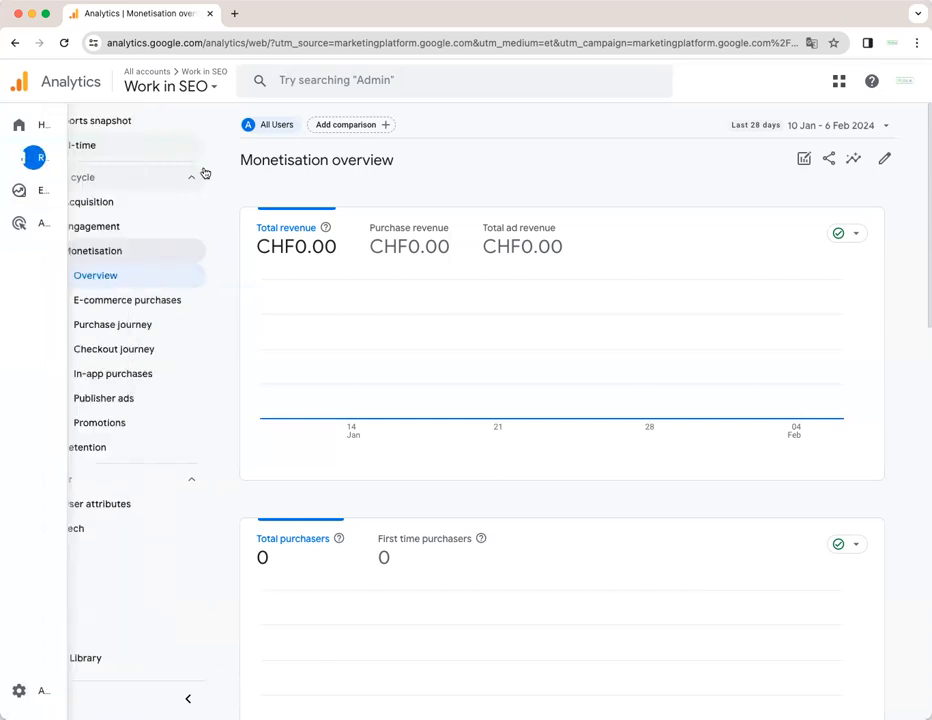
left_click(97, 666)
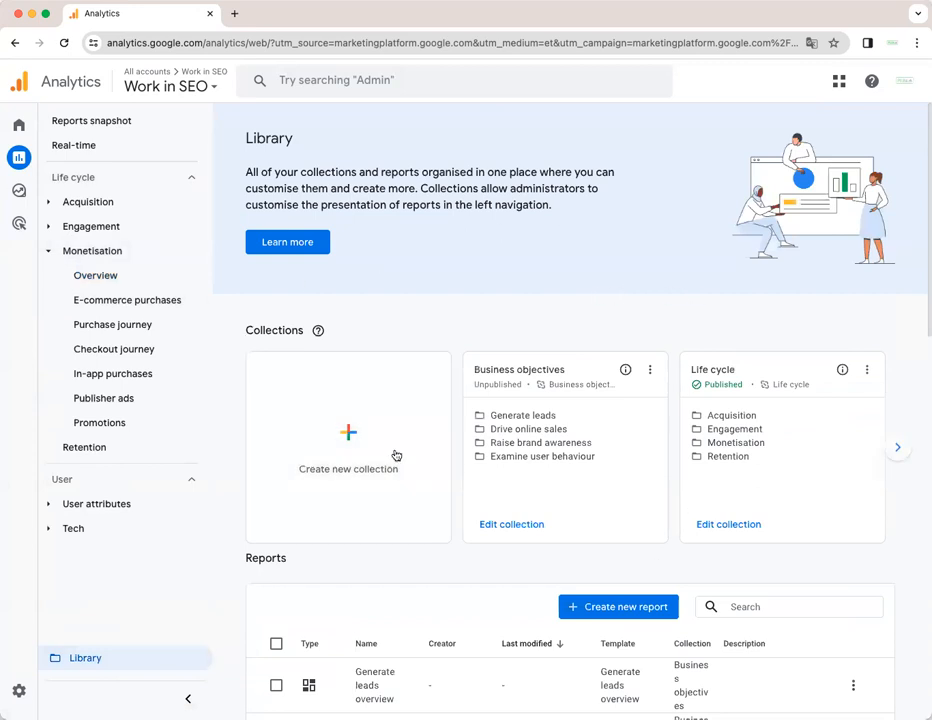
scroll(256, 560, "down", 10)
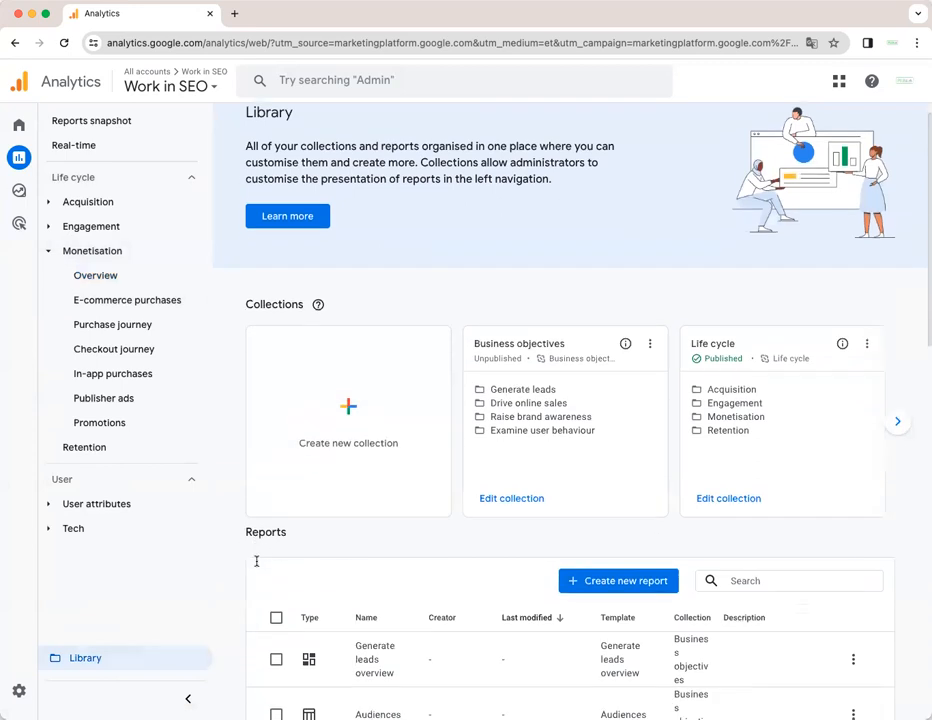
scroll(355, 530, "down", 9)
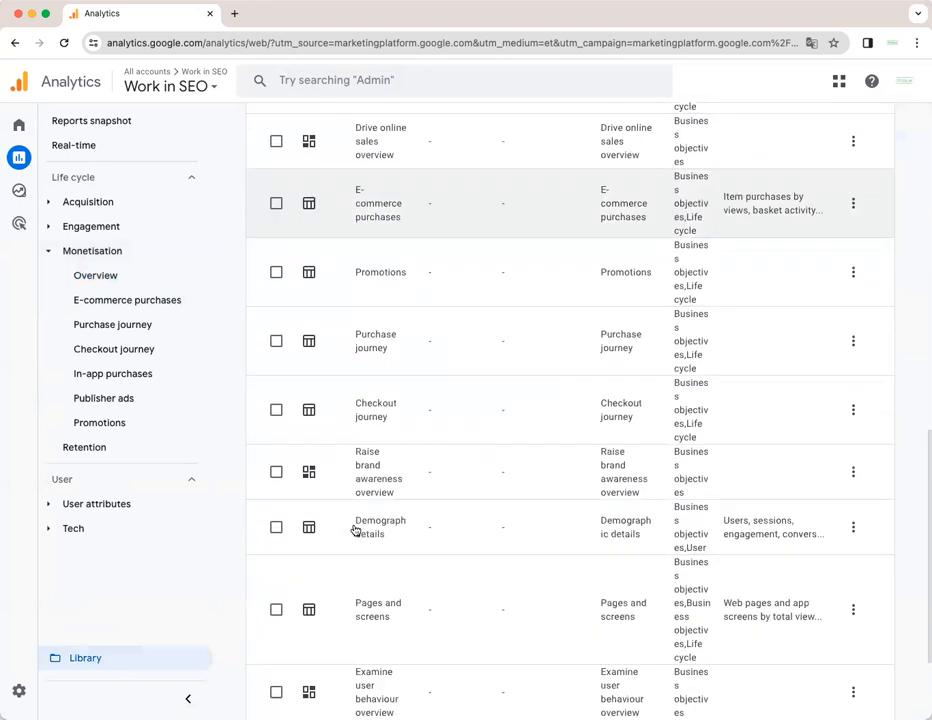
scroll(364, 555, "up", 19)
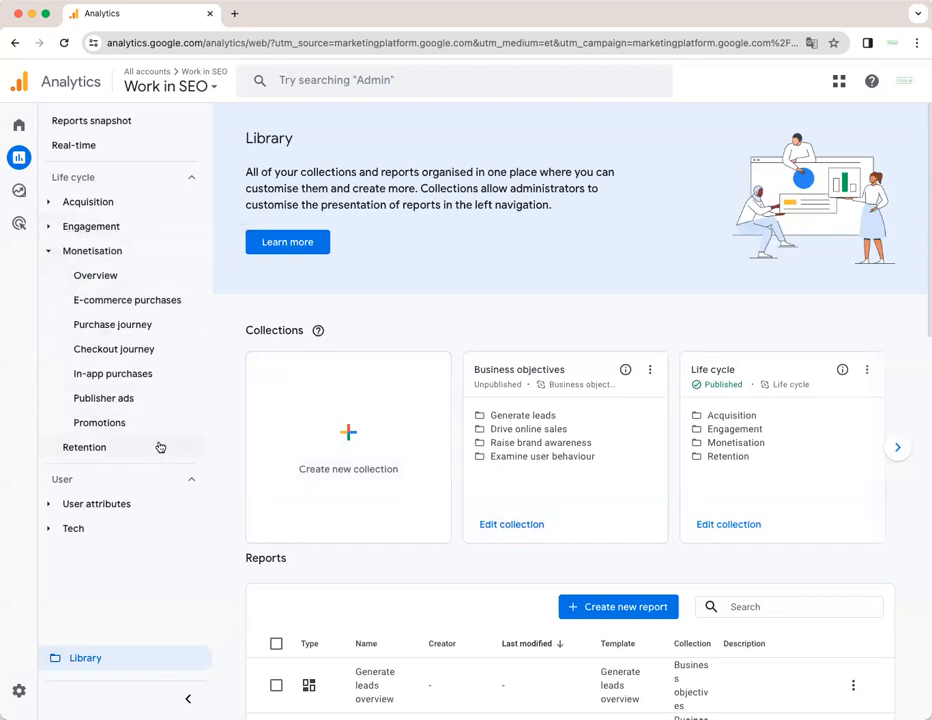
scroll(480, 522, "down", 8)
scroll(462, 400, "down", 5)
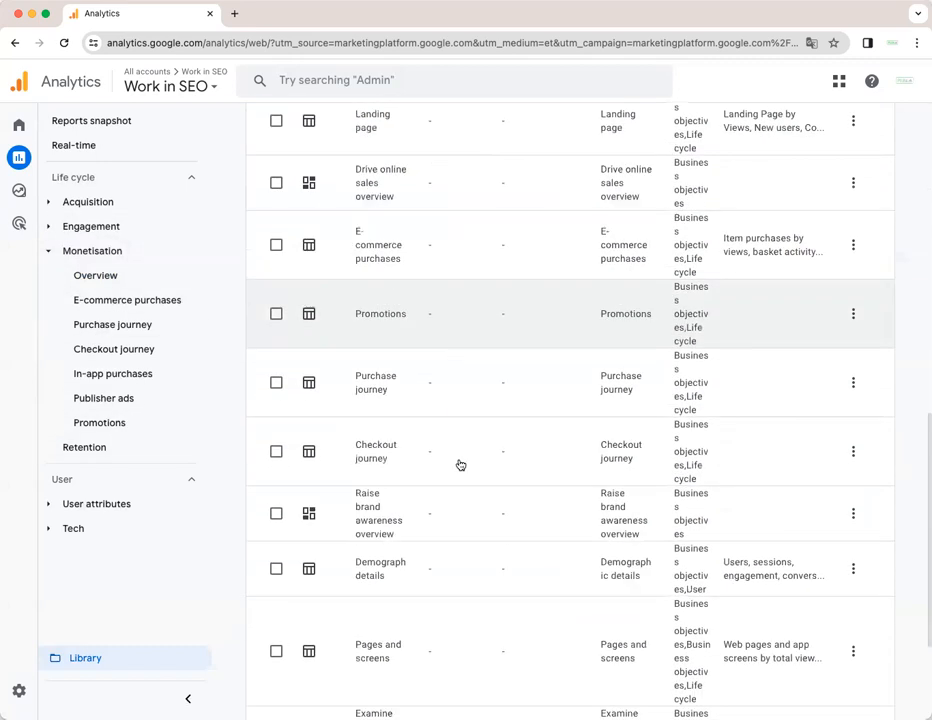
scroll(512, 590, "down", 3)
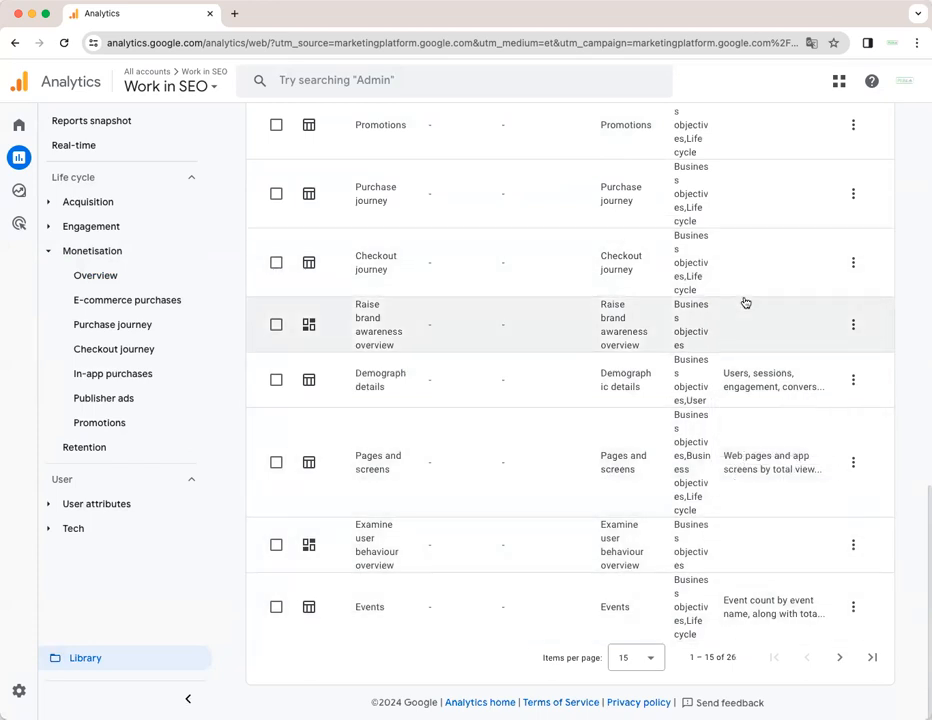
scroll(720, 533, "up", 2)
scroll(720, 533, "up", 6)
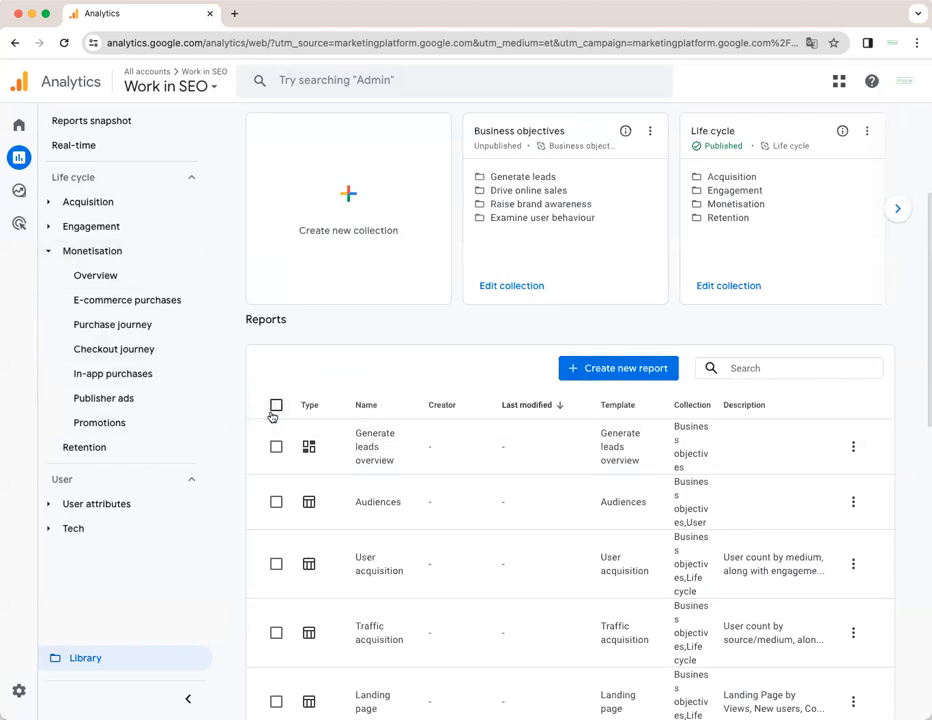
scroll(510, 580, "down", 7)
scroll(513, 590, "down", 2)
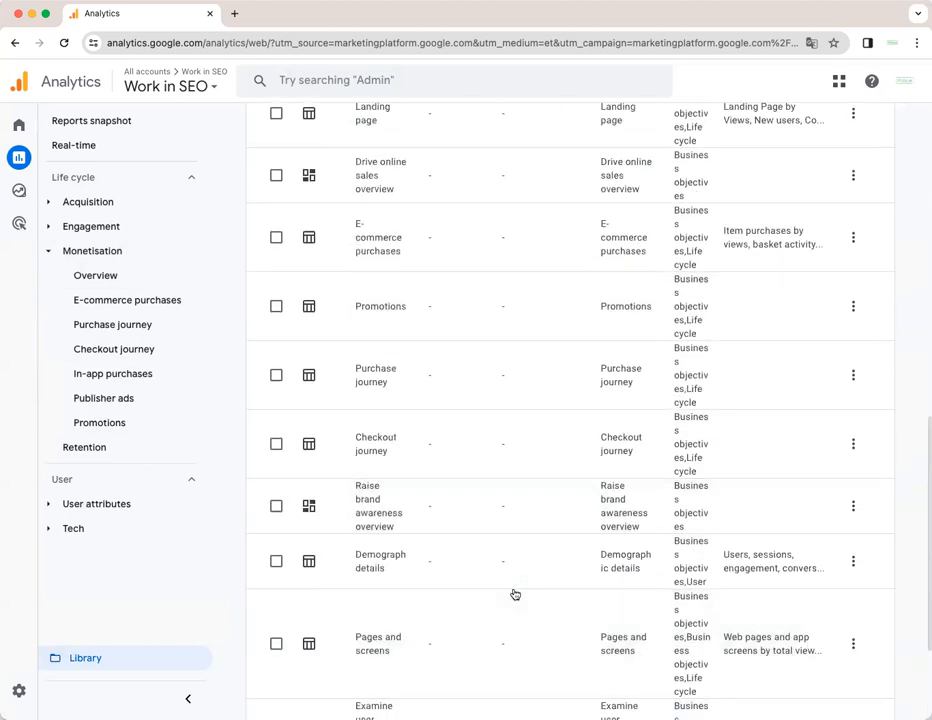
scroll(514, 595, "up", 15)
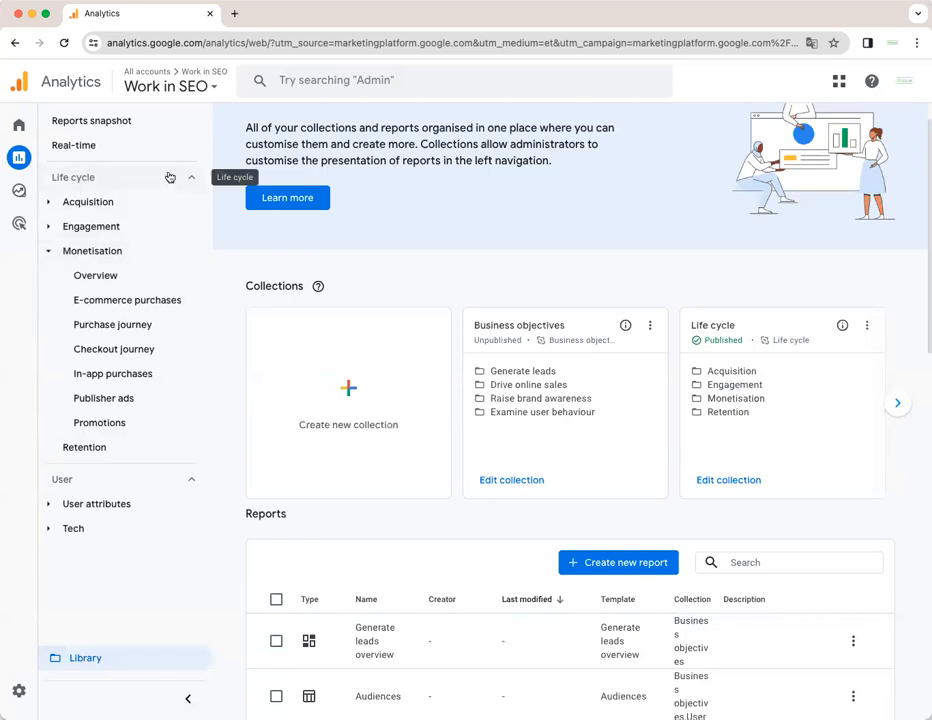
Open the Life cycle collection for editing and review the detail and overview reports available to add.
left_click(722, 482)
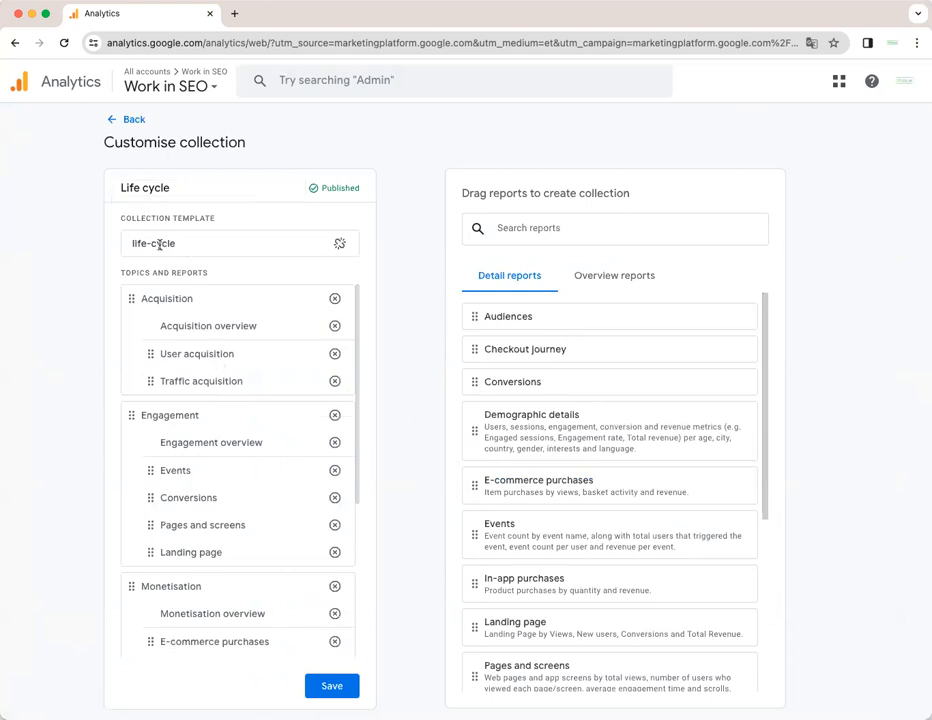
scroll(230, 338, "down", 1)
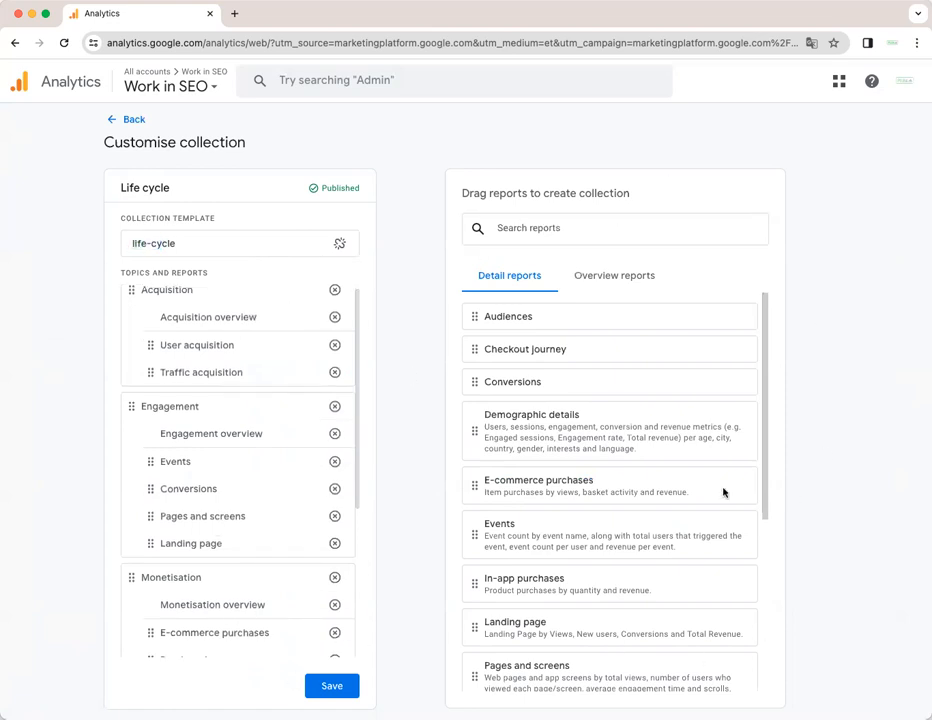
scroll(724, 492, "down", 3)
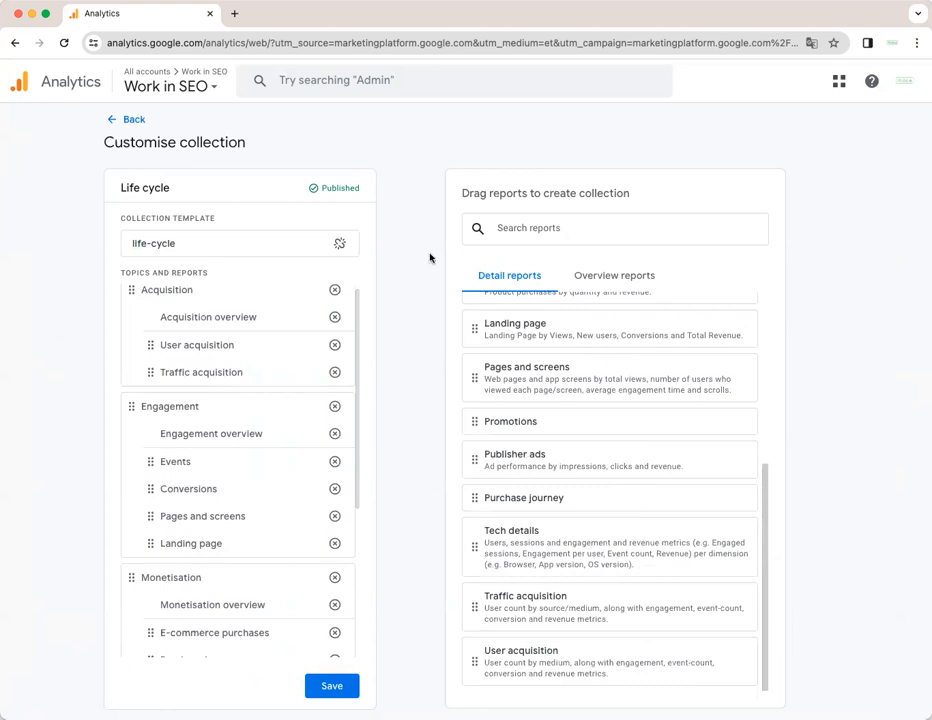
left_click(636, 274)
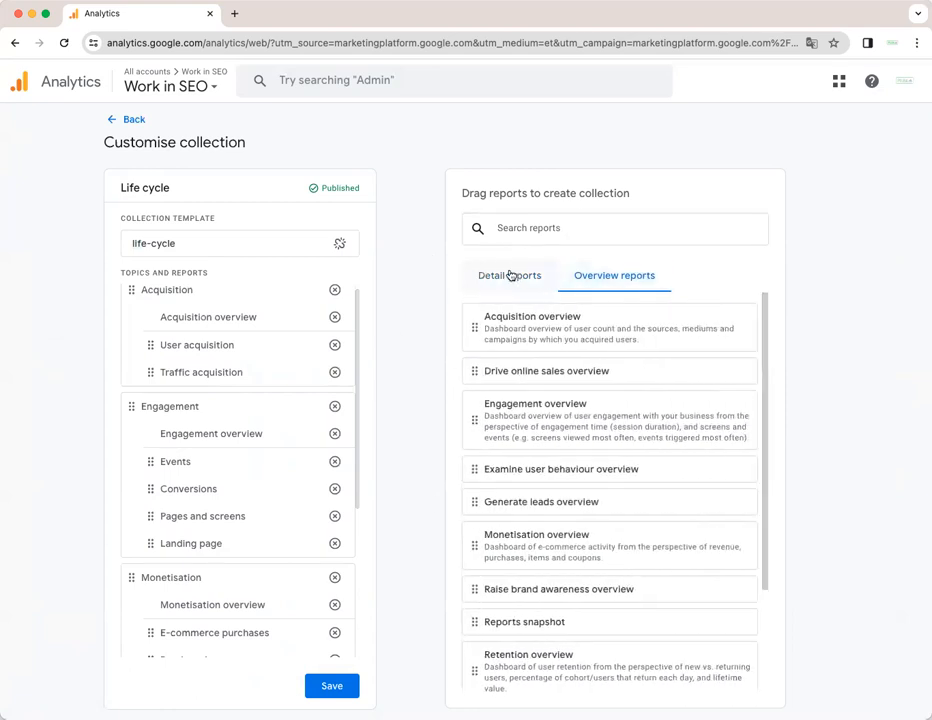
left_click(511, 278)
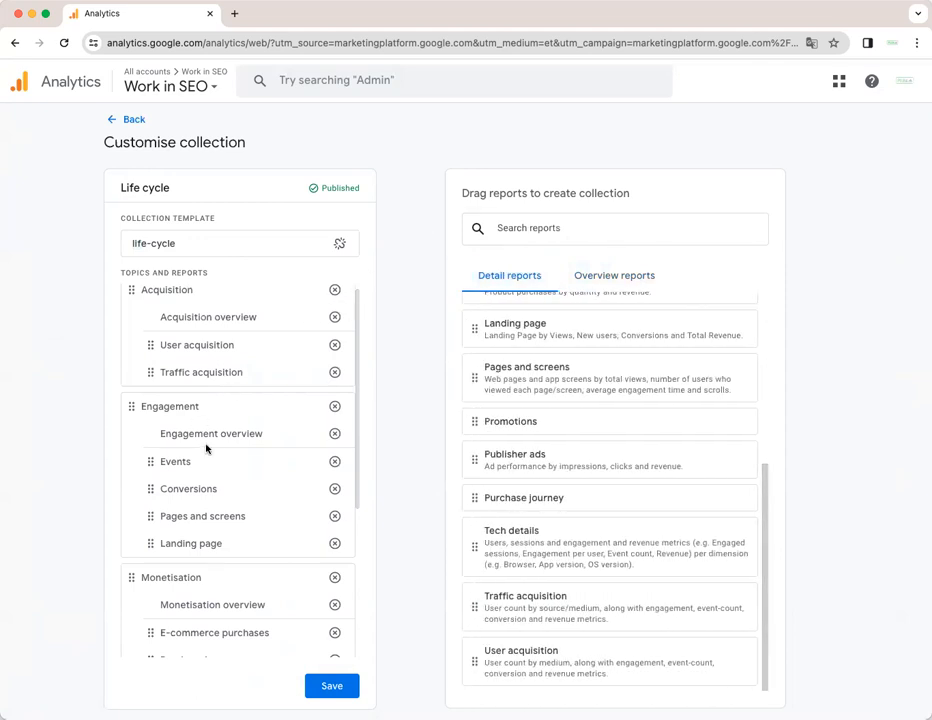
Remove the Monetisation and Retention topics from the Life cycle collection.
scroll(208, 447, "down", 5)
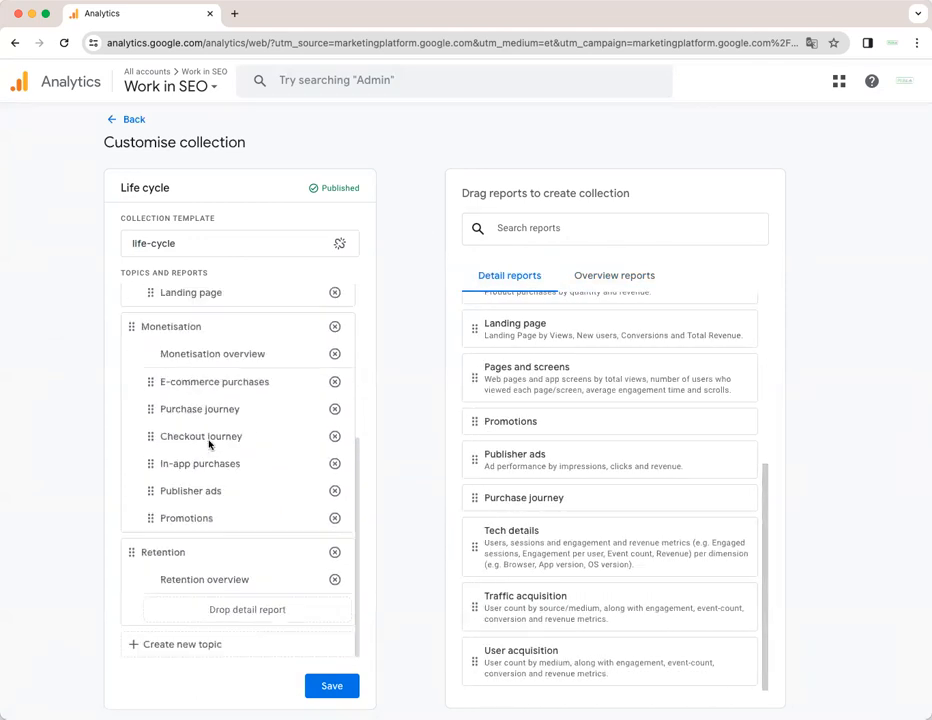
left_click(335, 328)
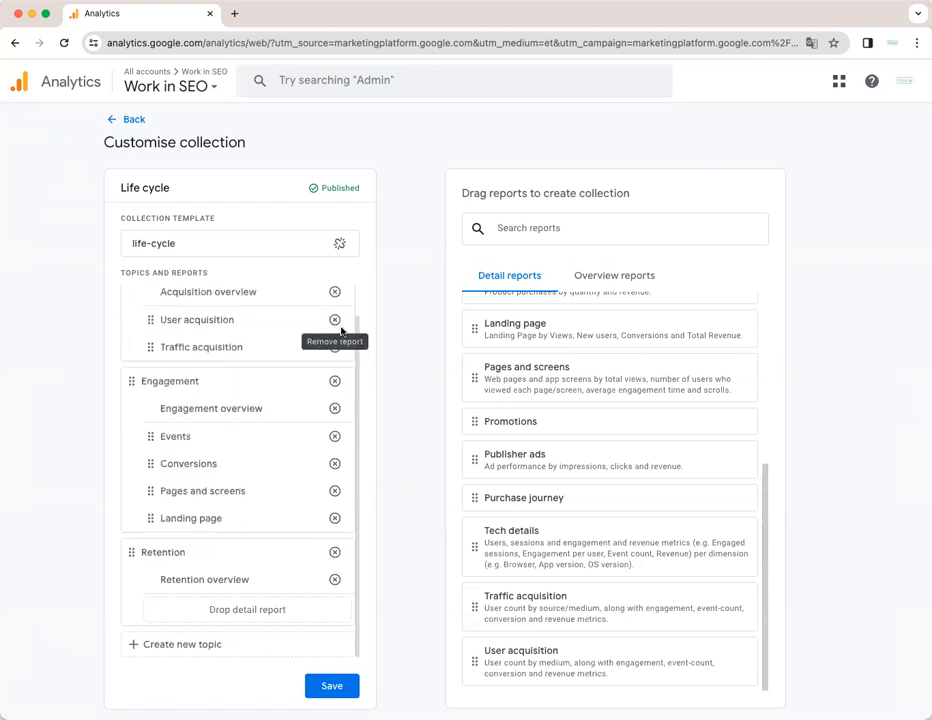
scroll(230, 550, "up", 1)
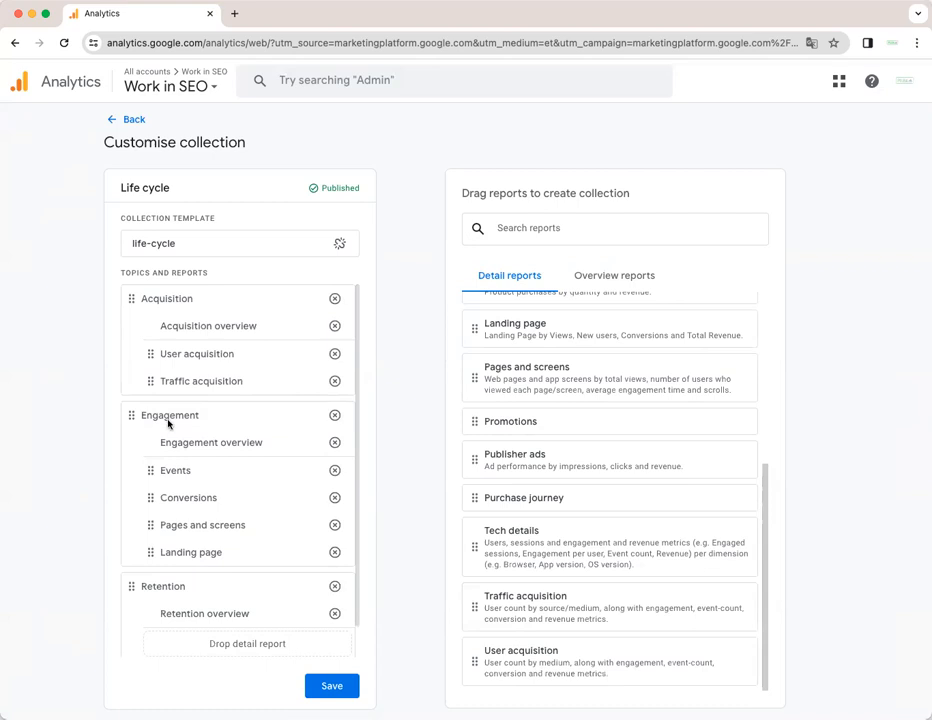
scroll(235, 552, "down", 1)
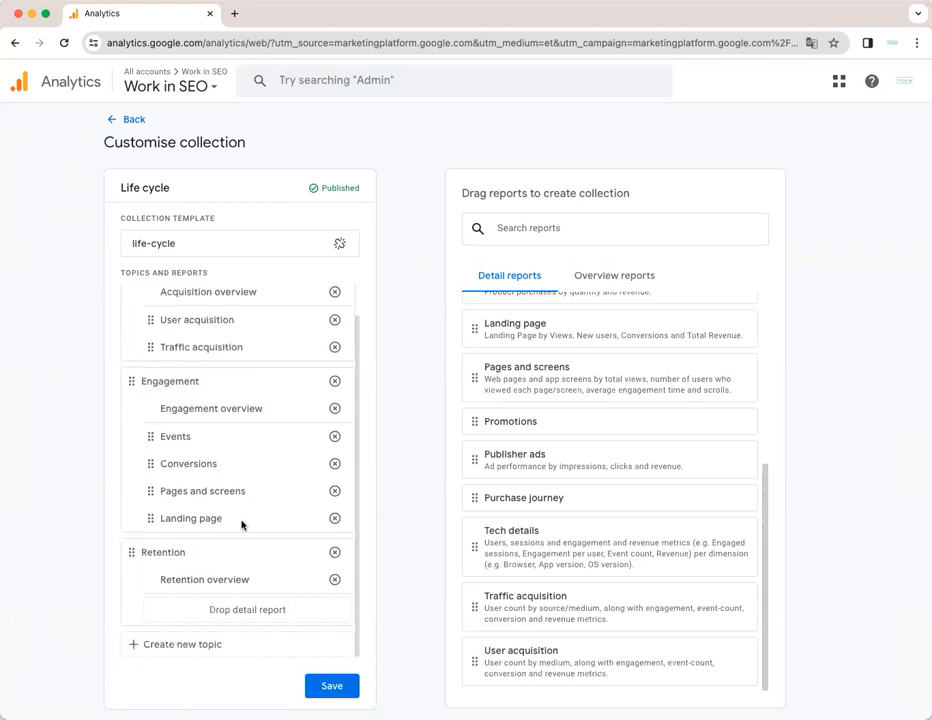
left_click(335, 554)
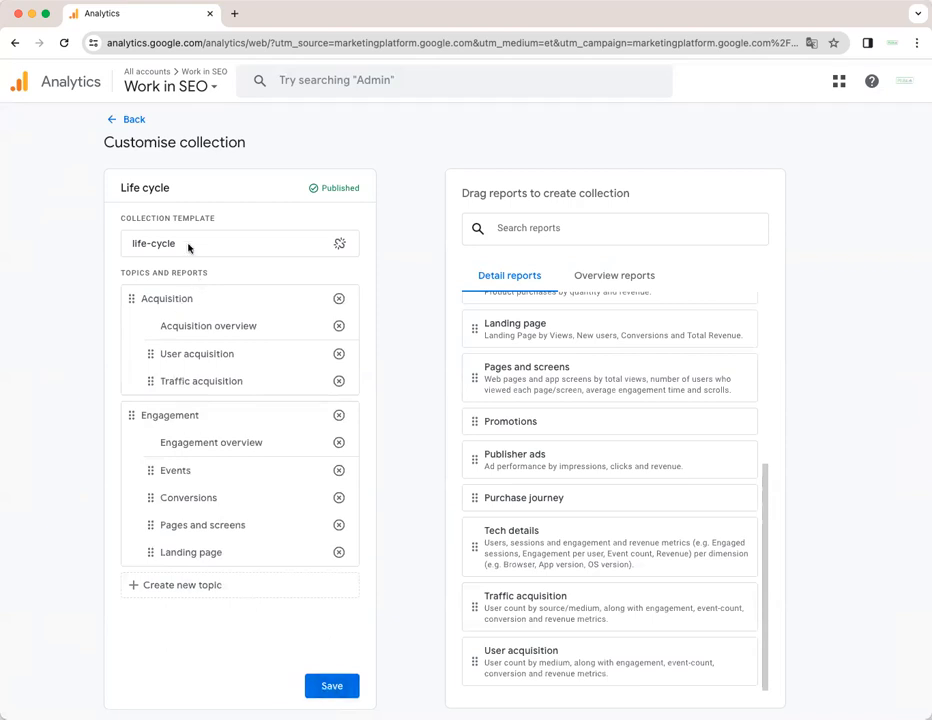
Save the changes to the Life cycle collection and go back to the Library.
left_click_drag(178, 243, 139, 242)
left_click(330, 687)
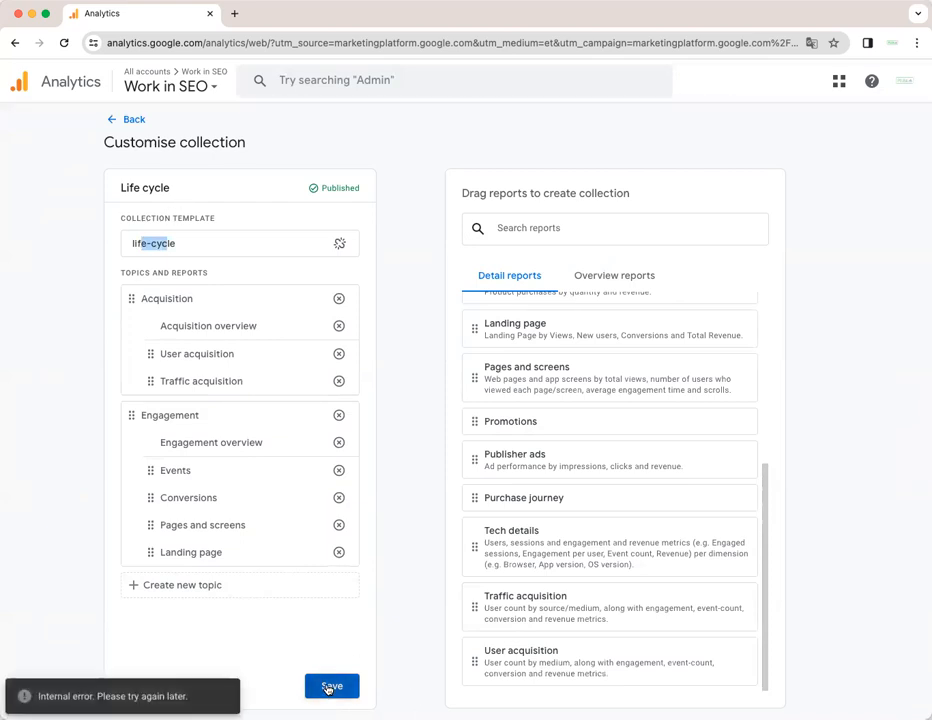
left_click(323, 692)
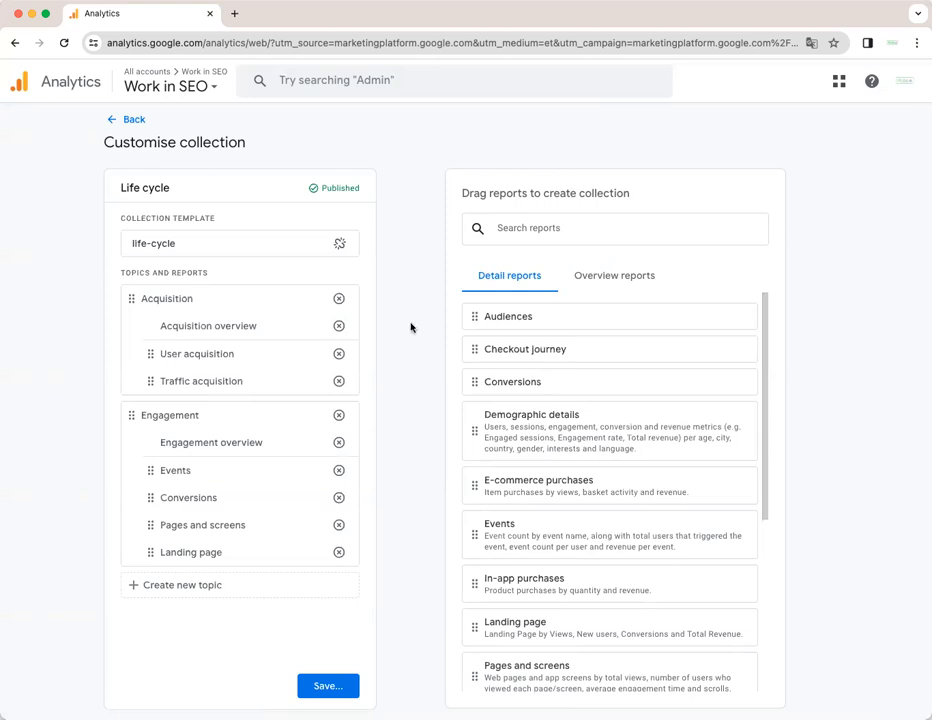
left_click(115, 121)
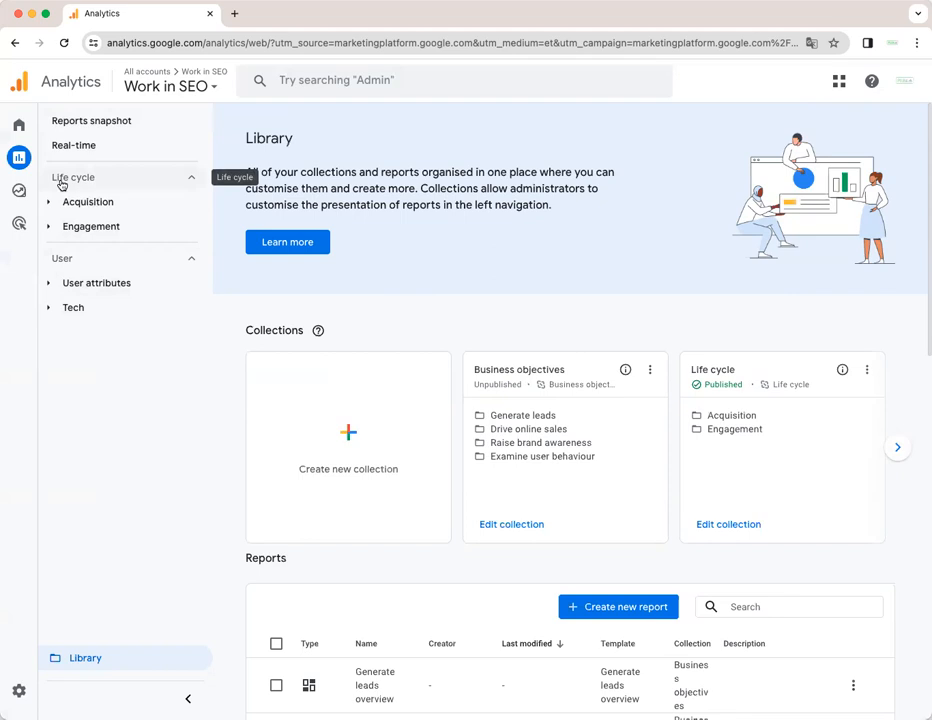
Expand Acquisition and Engagement in the report navigation, and check the reports under Tech and User attributes before collapsing those two groups.
left_click(62, 227)
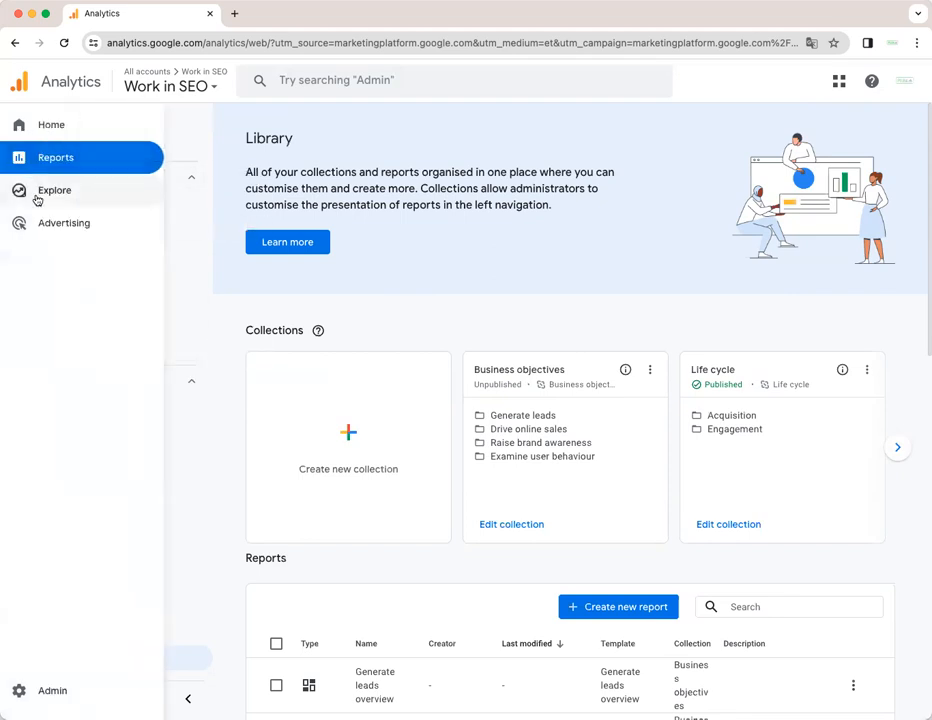
left_click(49, 202)
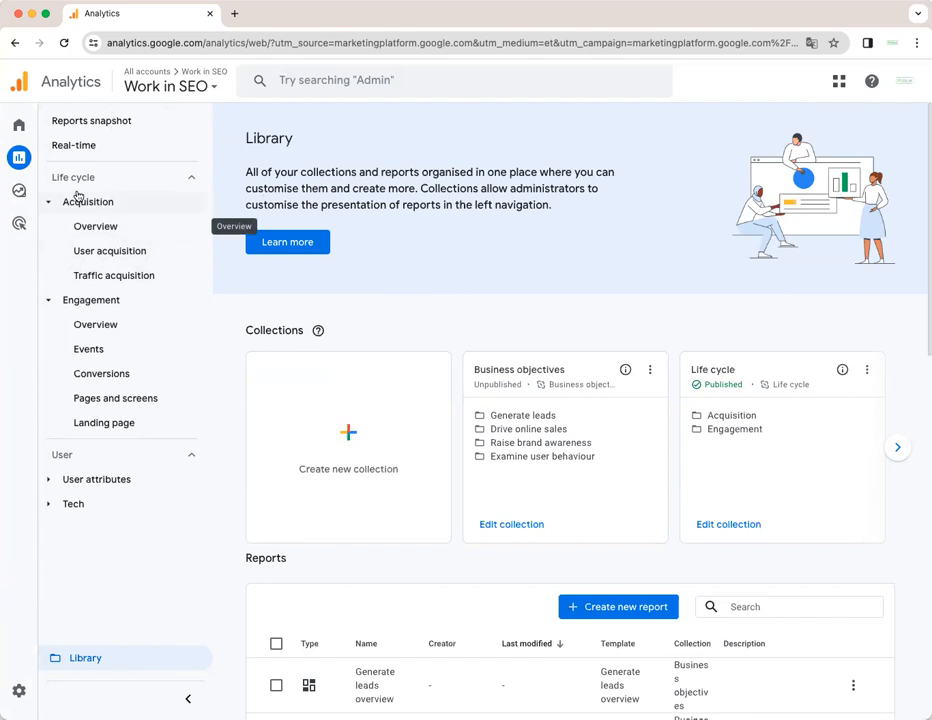
left_click(52, 507)
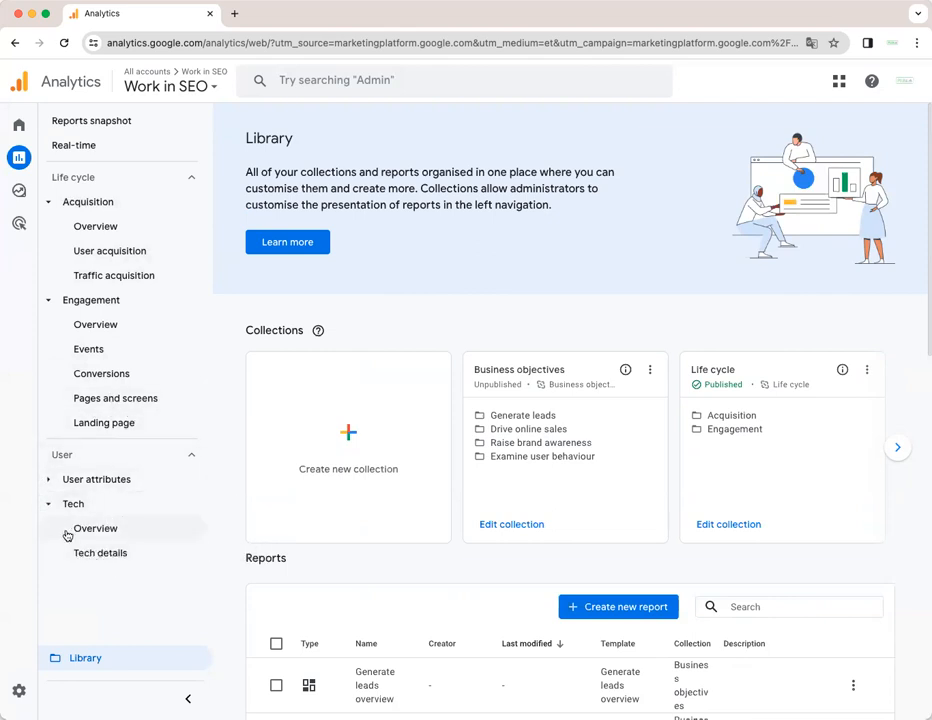
left_click(49, 483)
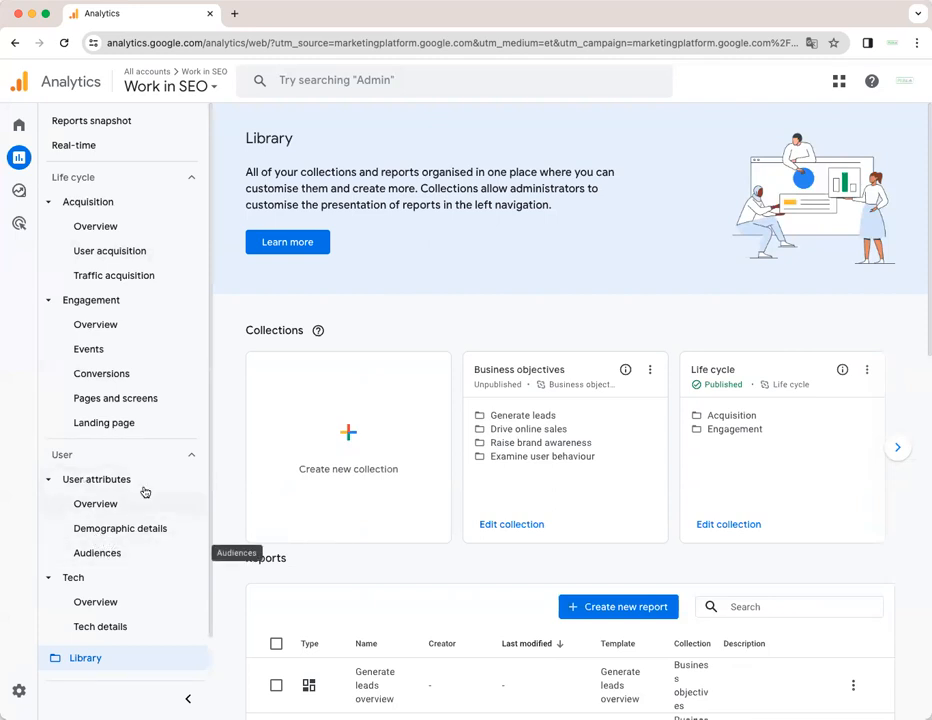
left_click(49, 483)
left_click(48, 504)
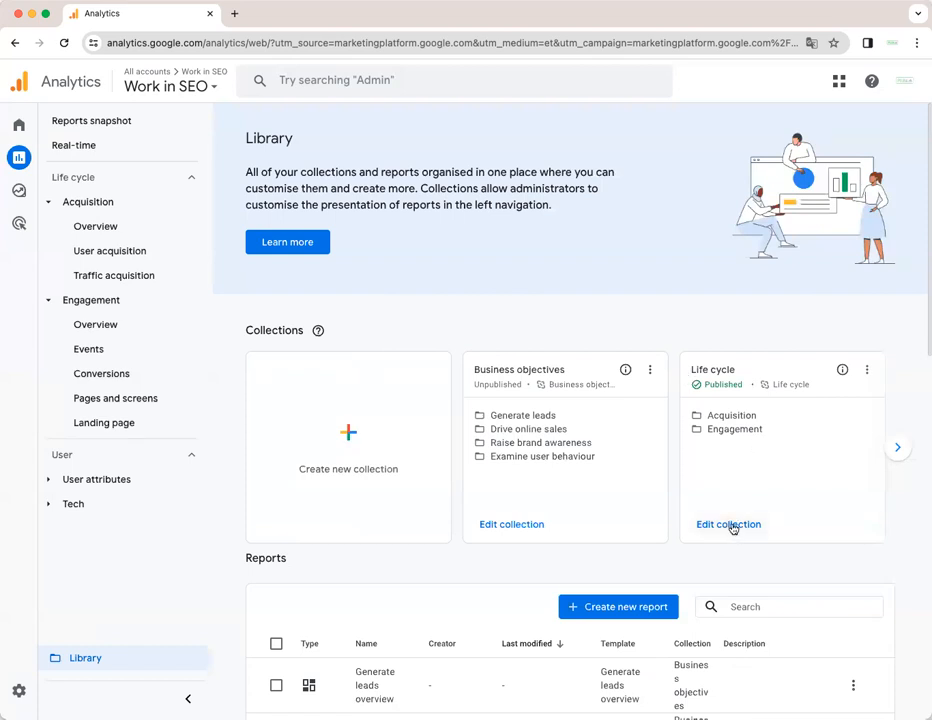
Unpublish the User collection so its topics are removed from the report navigation.
left_click(898, 447)
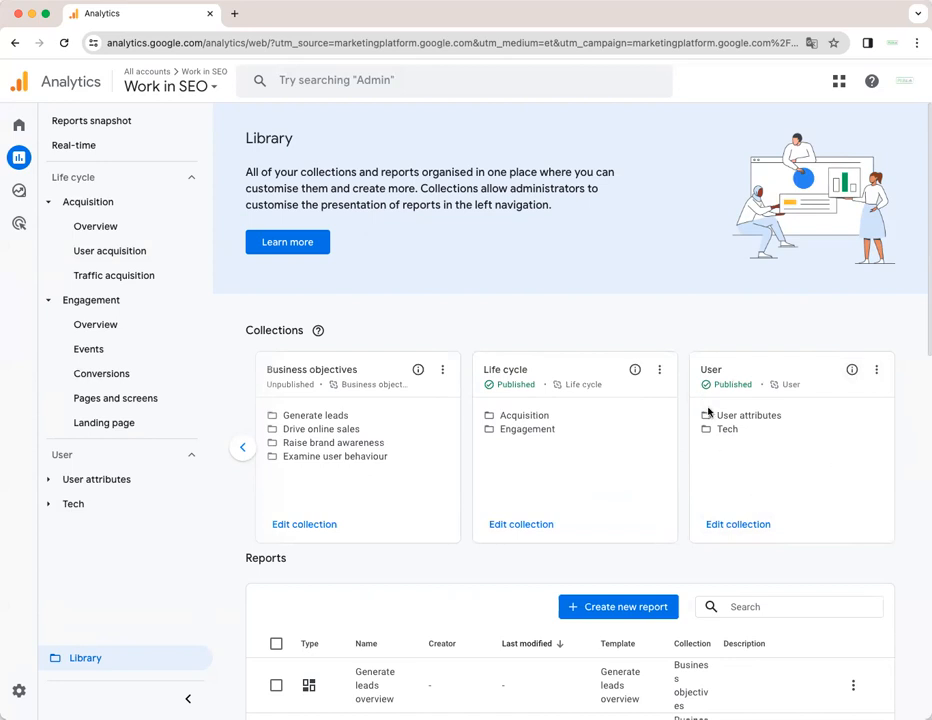
left_click(877, 372)
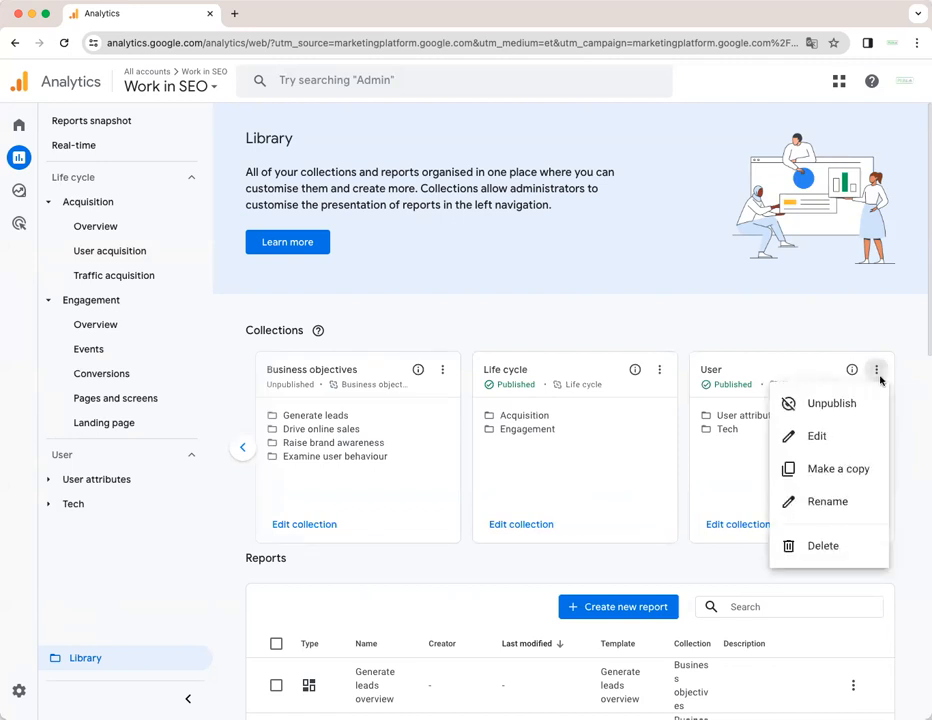
left_click(834, 406)
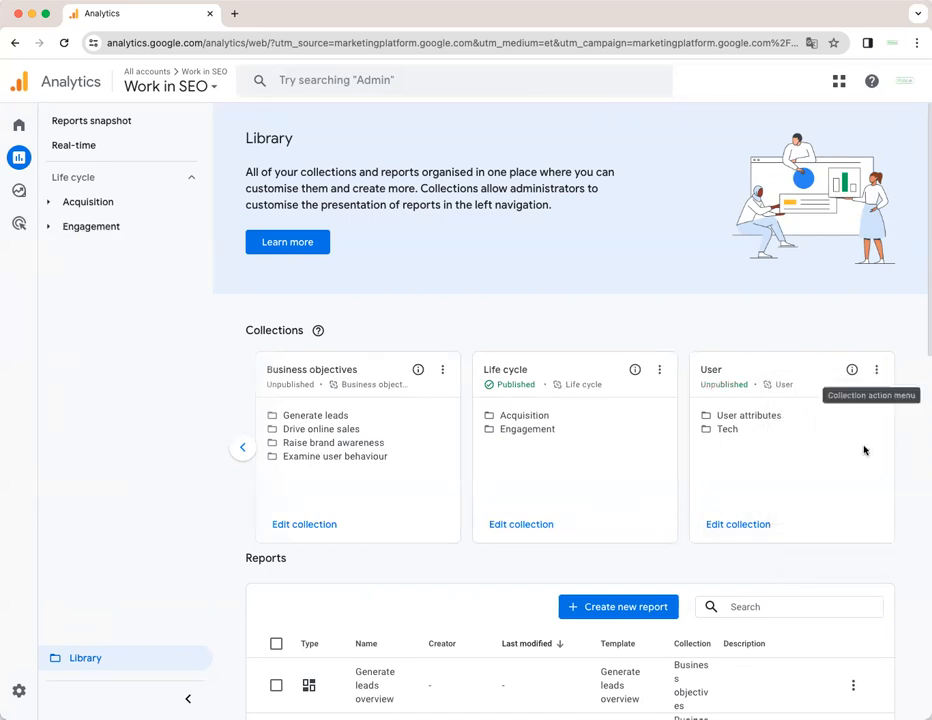
Publish the User collection again, and unpublish it once more.
left_click(876, 369)
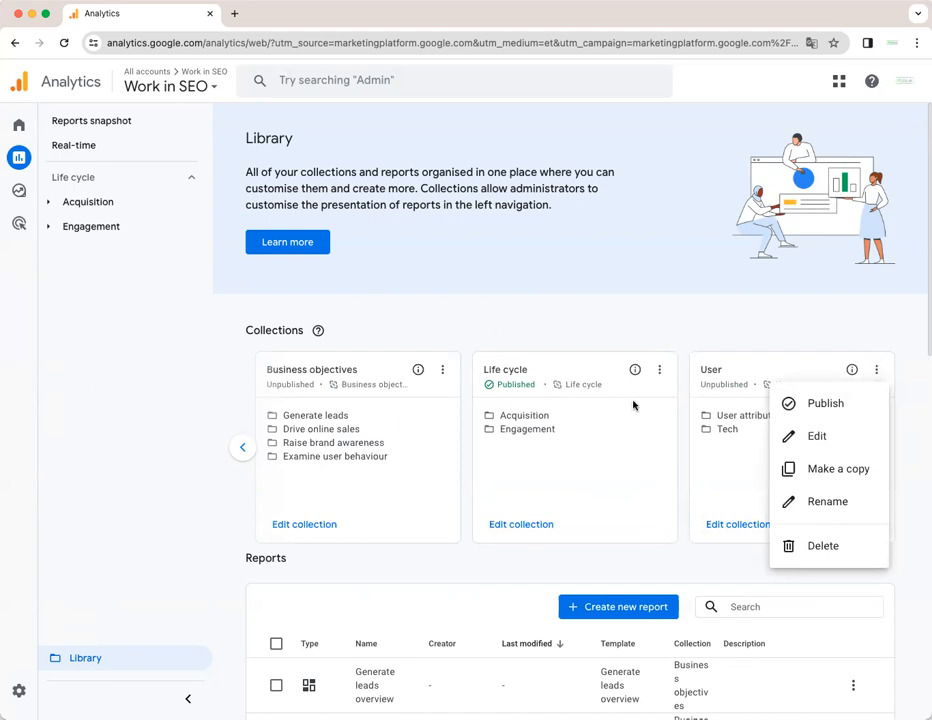
left_click(830, 410)
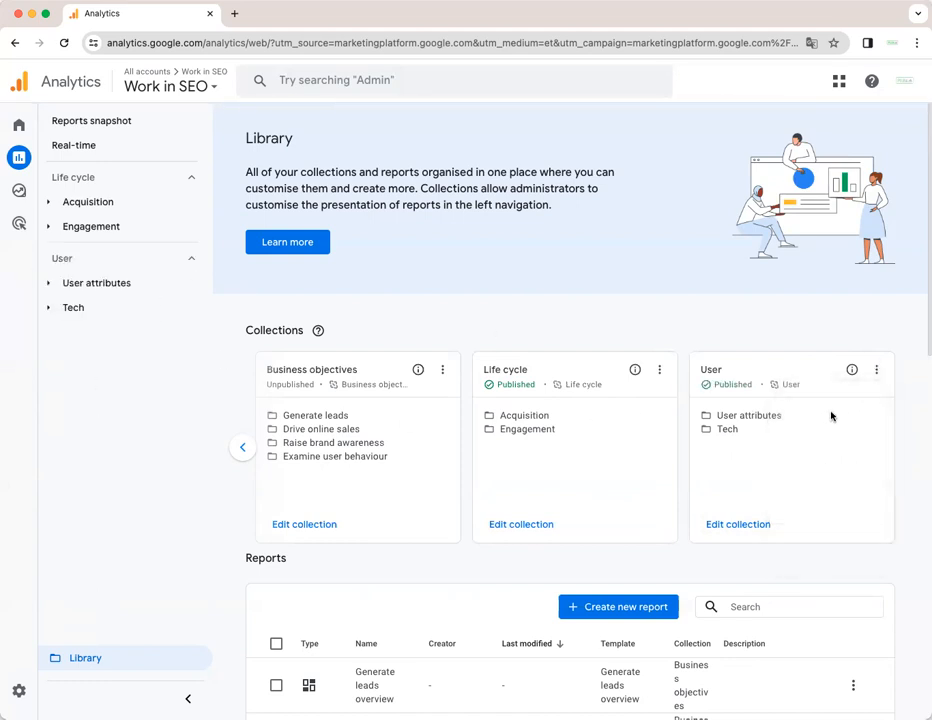
left_click(875, 369)
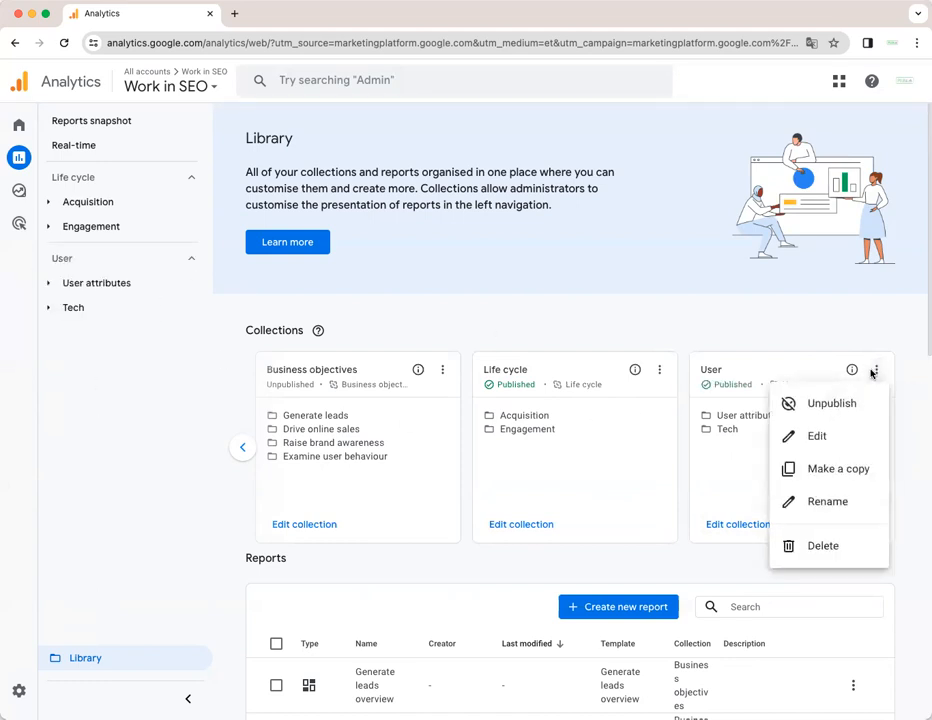
left_click(826, 408)
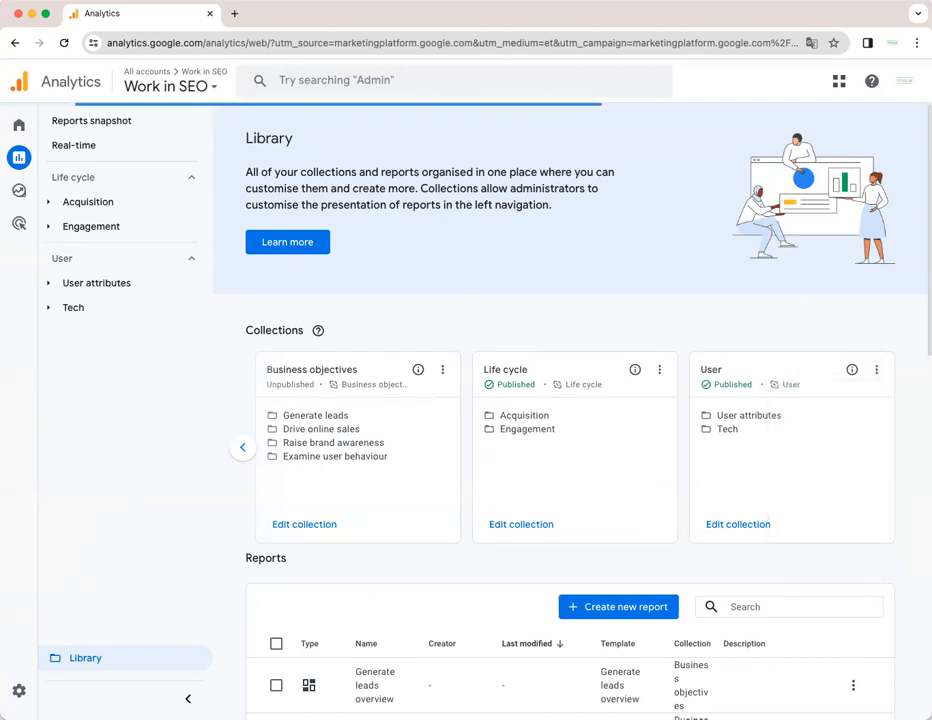
Publish the Business objectives collection to view its topics in the report navigation, and unpublish it again.
left_click(236, 453)
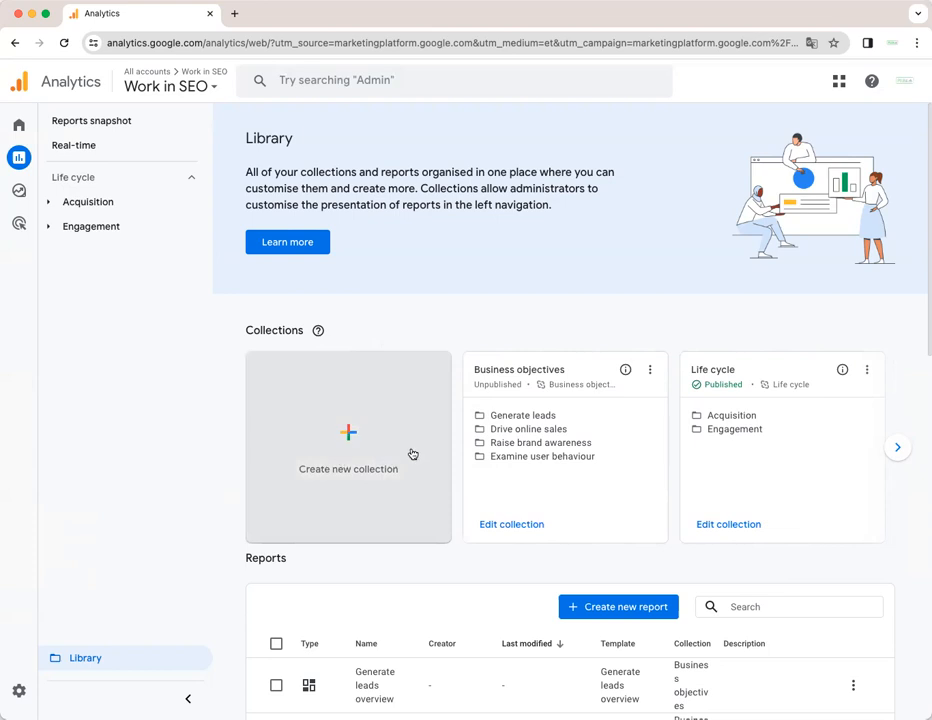
scroll(329, 460, "down", 4)
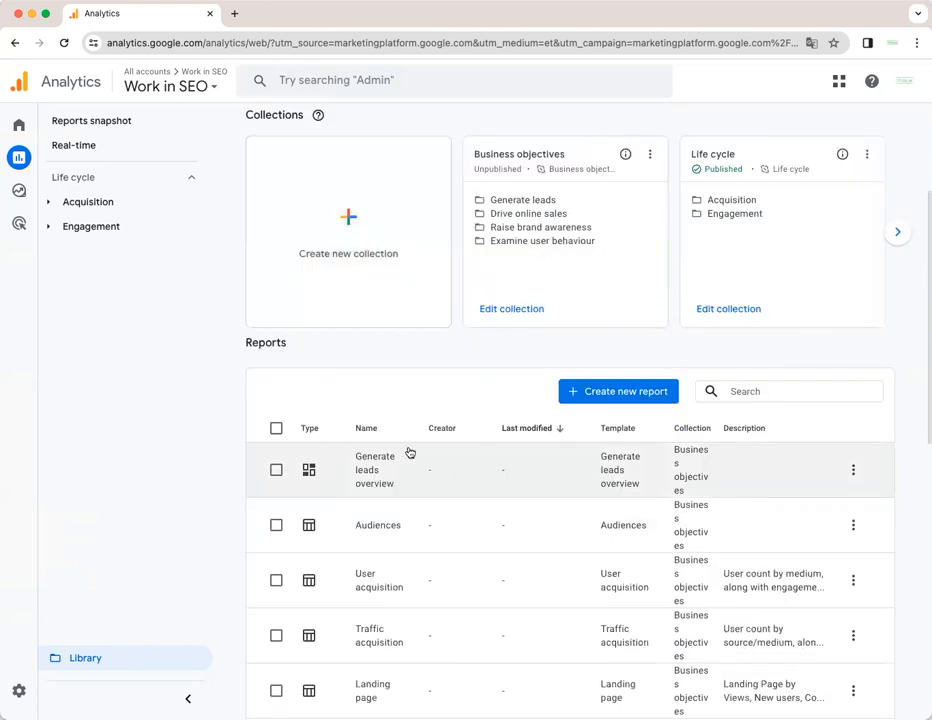
scroll(480, 400, "up", 4)
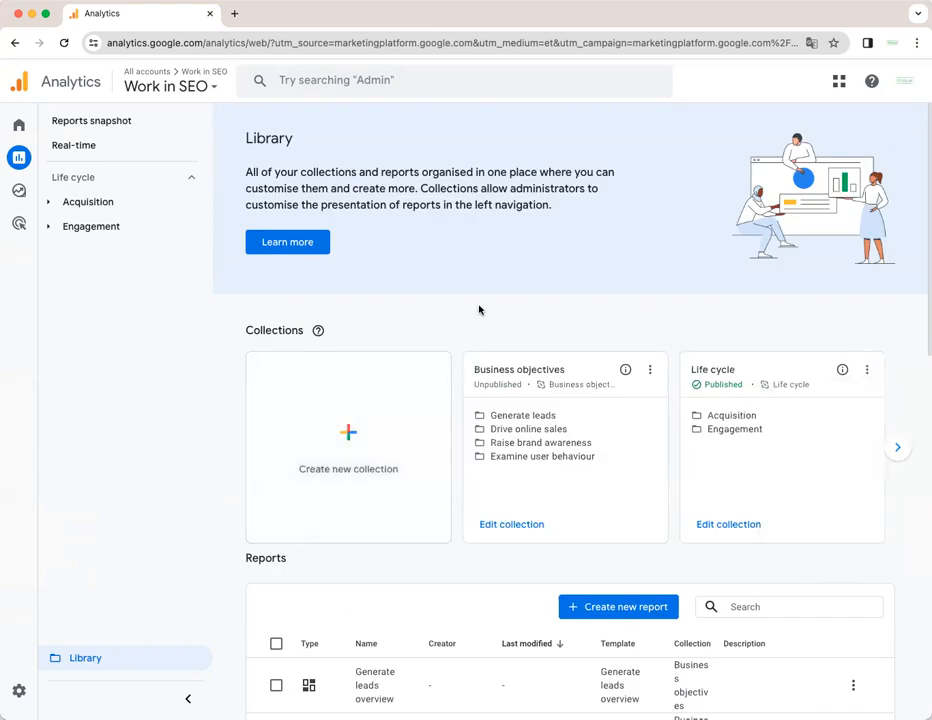
left_click(650, 369)
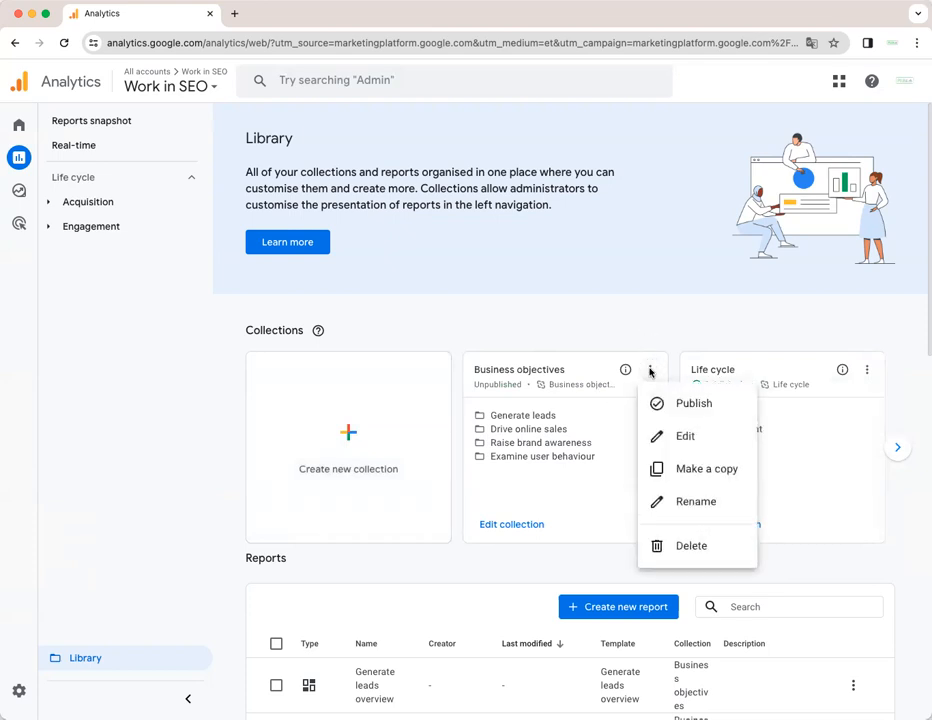
left_click(713, 410)
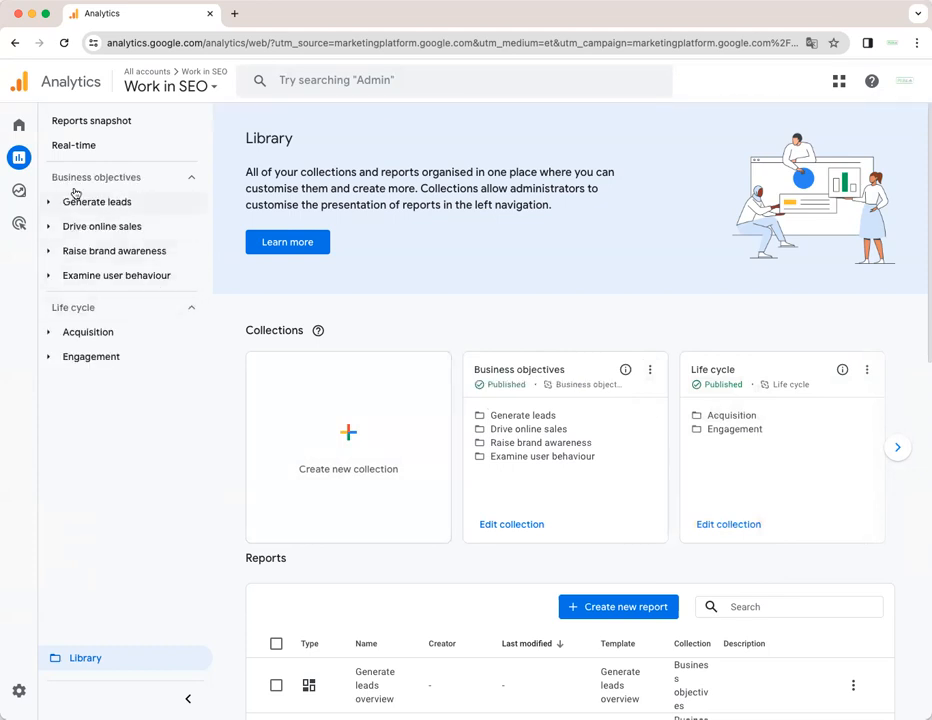
left_click(650, 371)
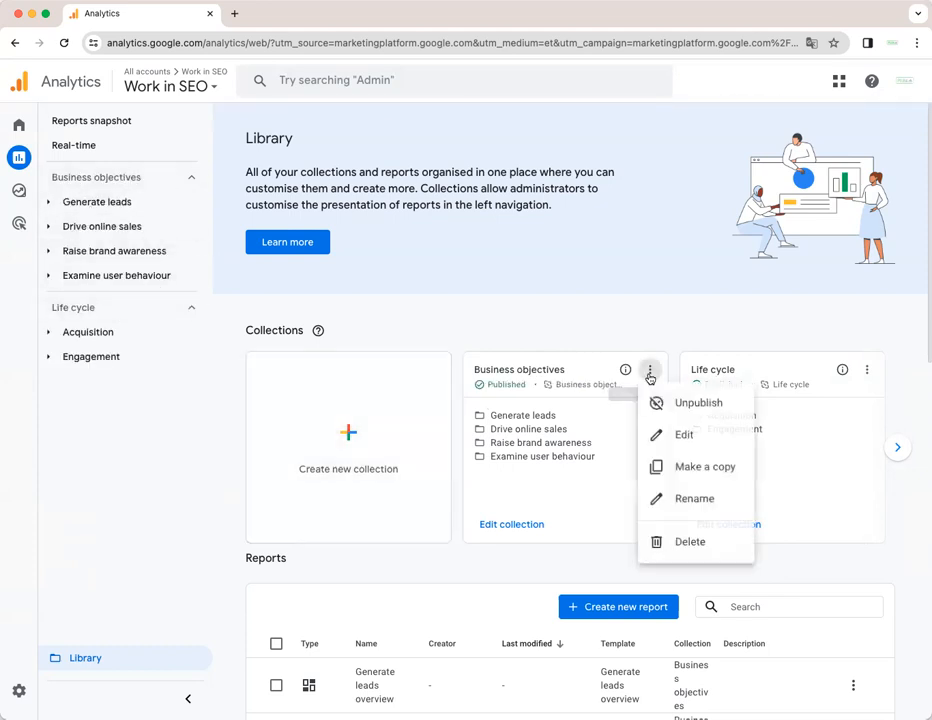
left_click(697, 404)
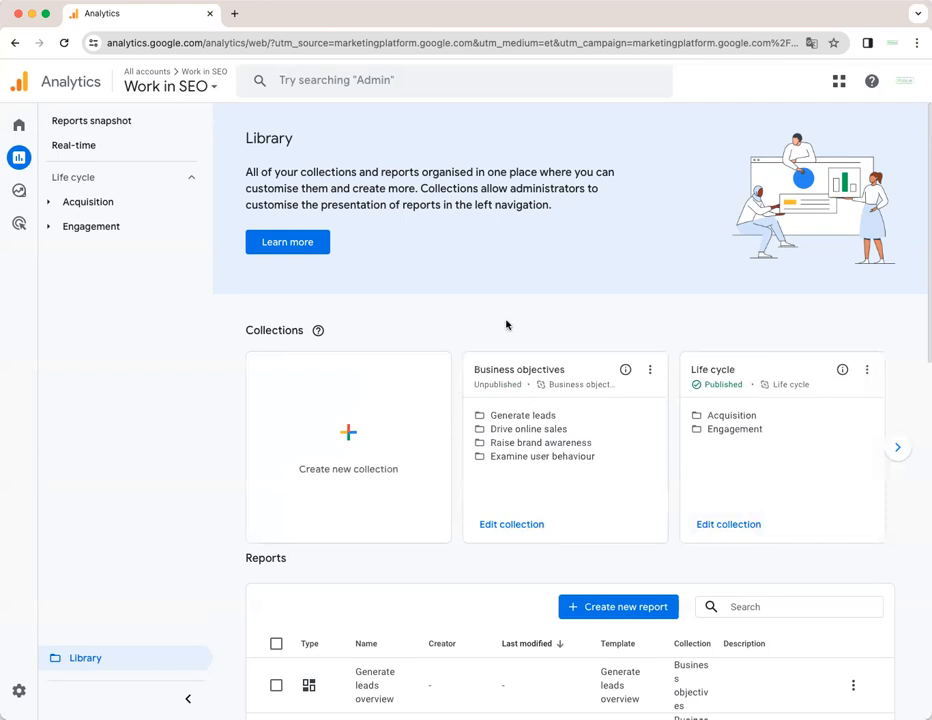
Expand the Acquisition and Engagement topics under Life cycle in the report navigation to view their reports.
mouse_move(22, 158)
left_click(49, 202)
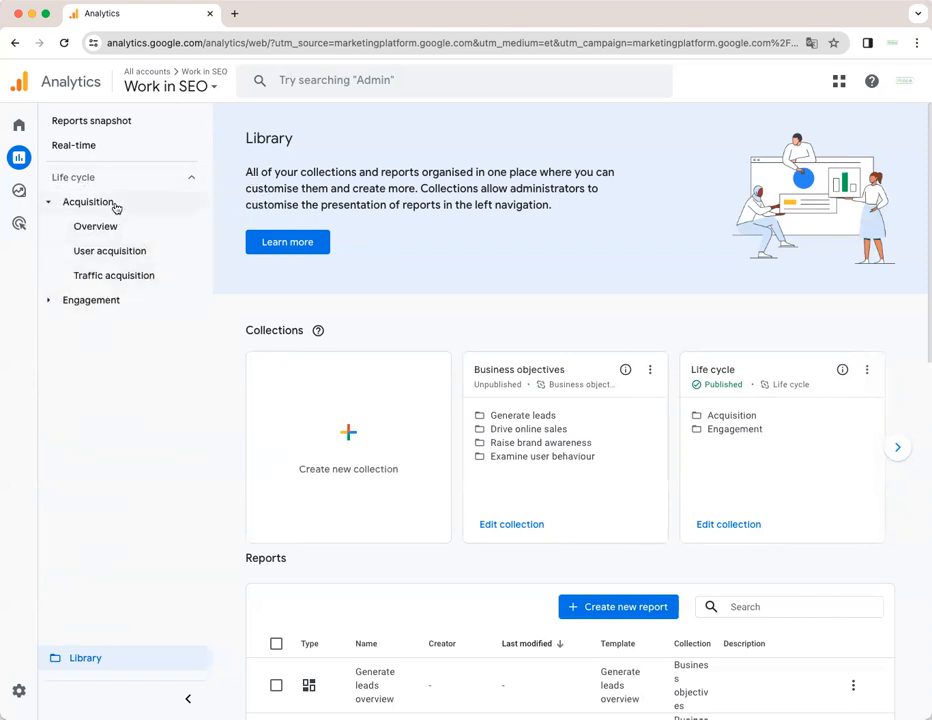
left_click(50, 301)
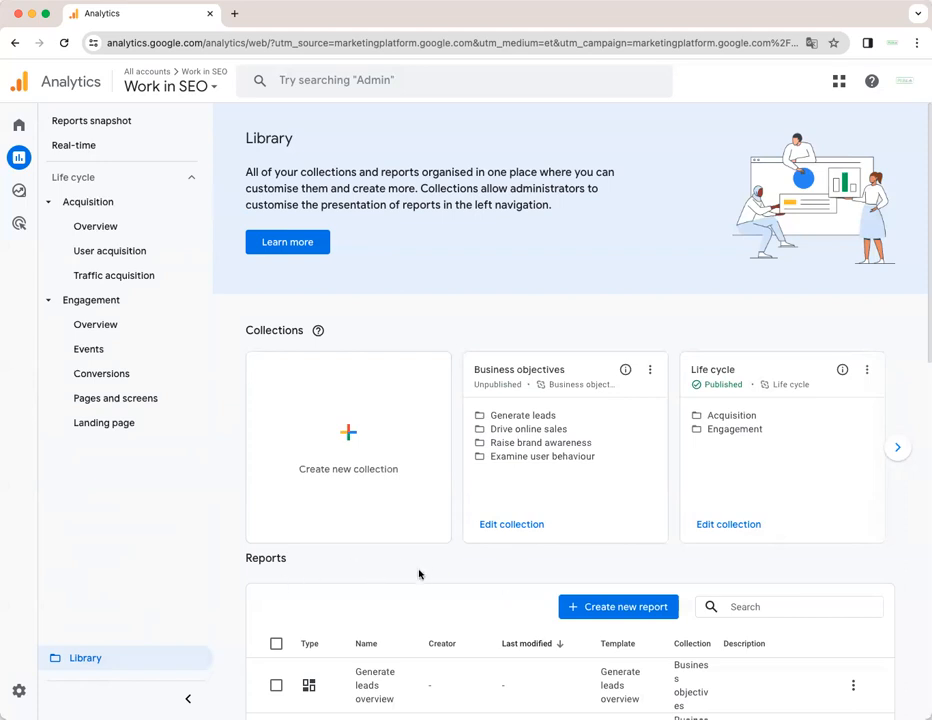
Look through the Library's table of available reports, and bring the User collection into view among the collections.
scroll(281, 578, "down", 6)
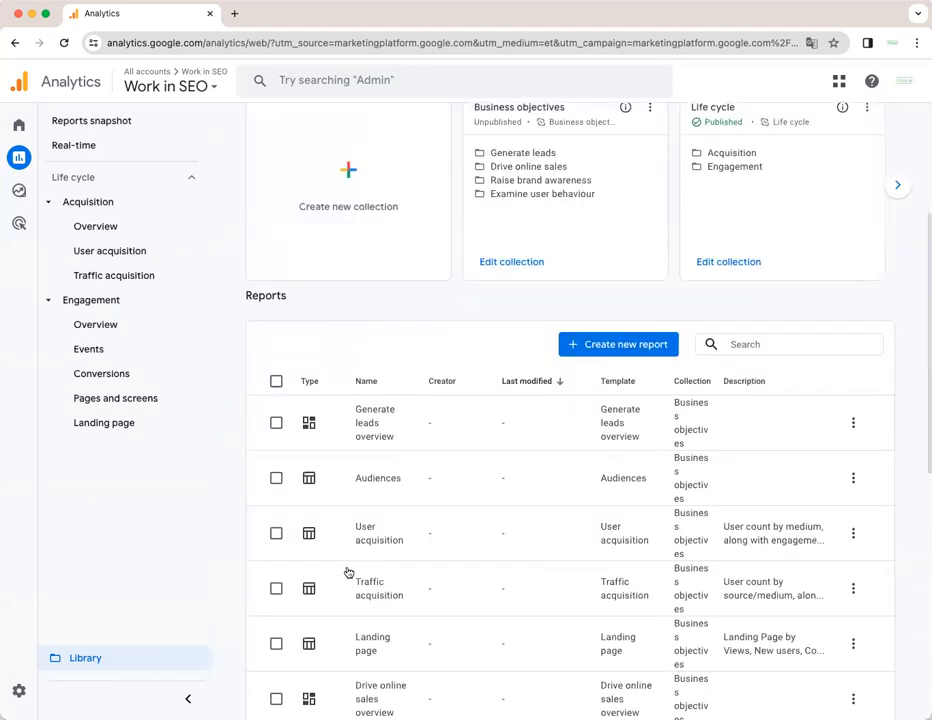
scroll(426, 220, "down", 2)
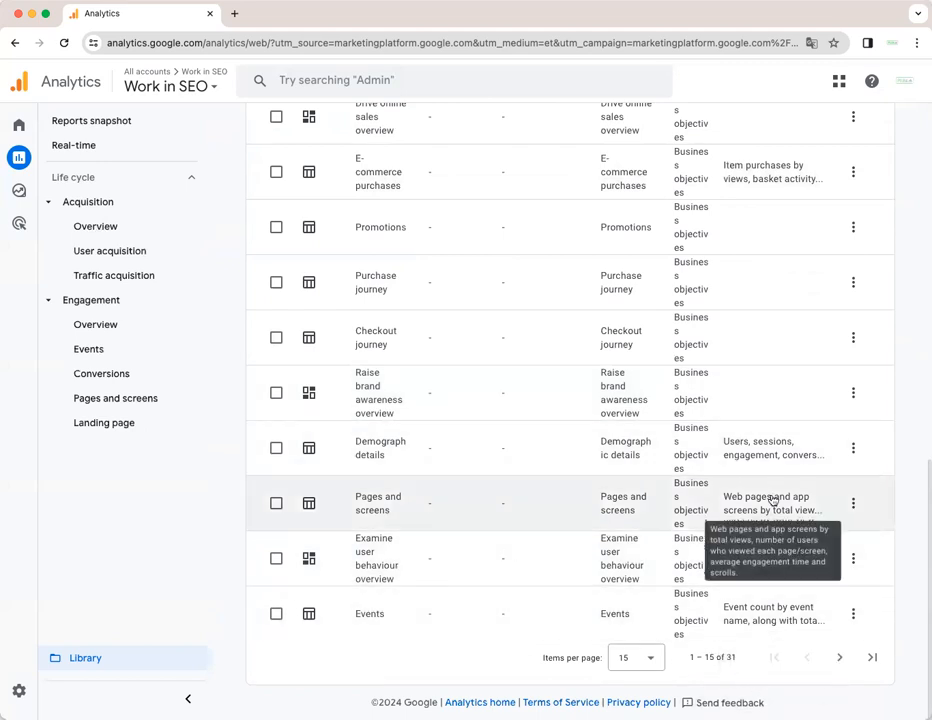
scroll(773, 505, "up", 8)
scroll(778, 505, "up", 2)
scroll(782, 505, "down", 4)
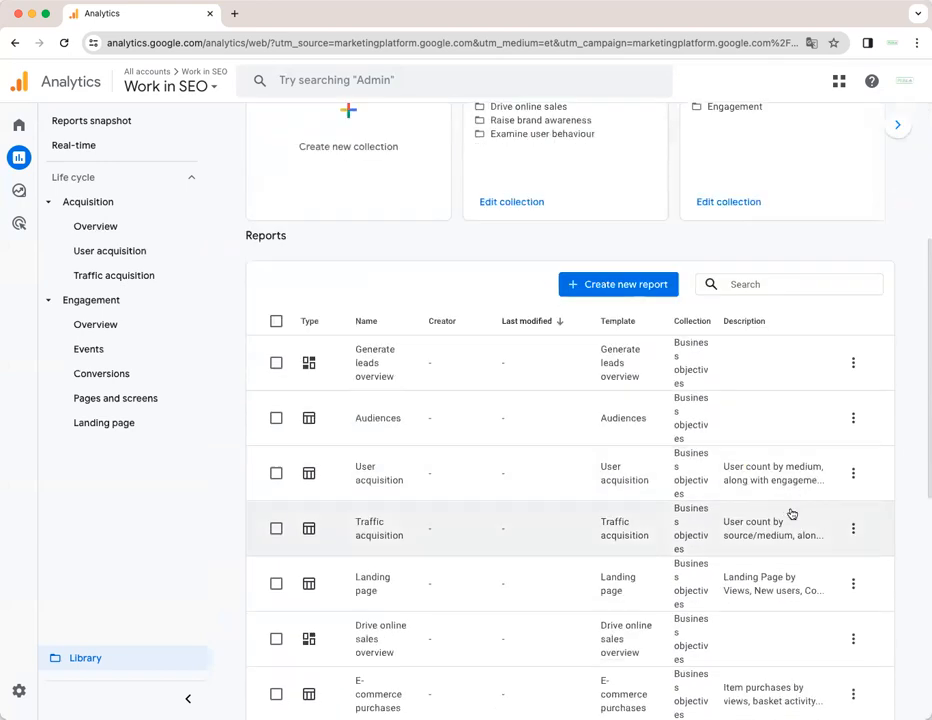
scroll(624, 543, "up", 4)
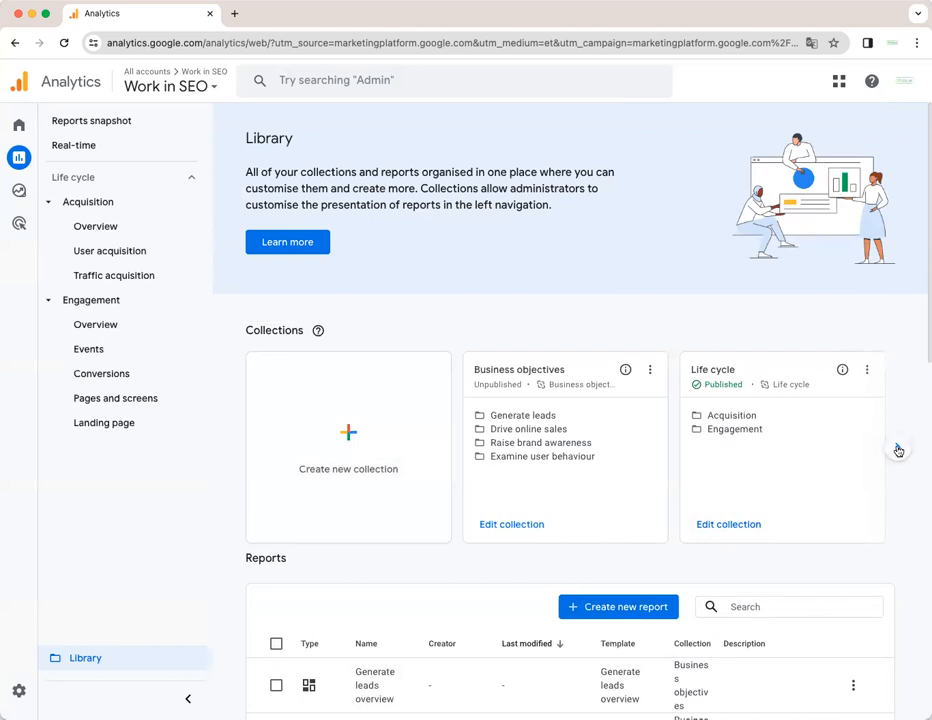
left_click(898, 450)
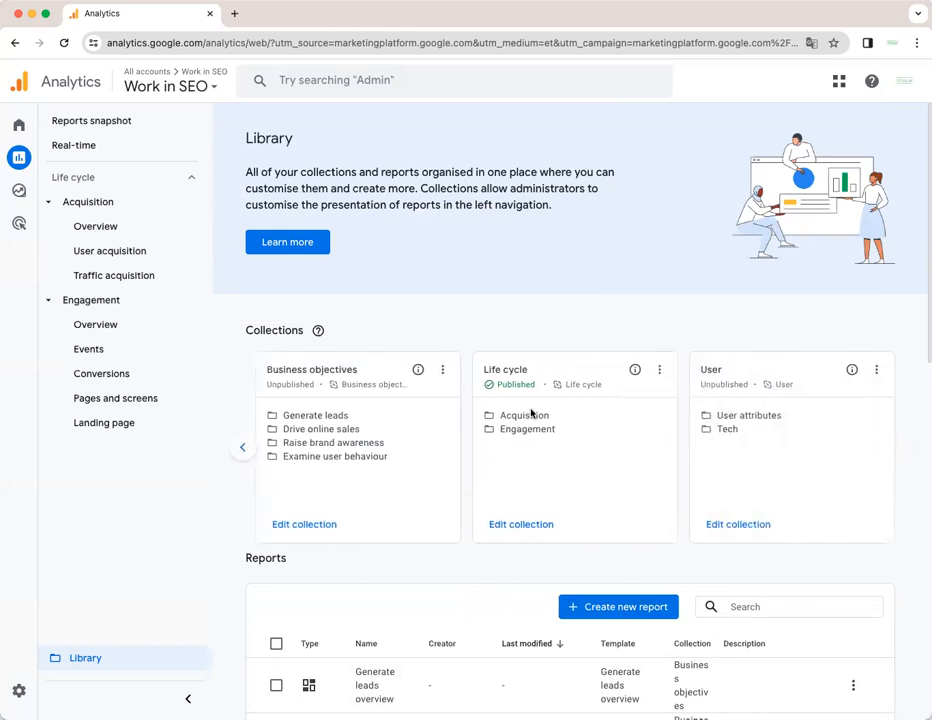